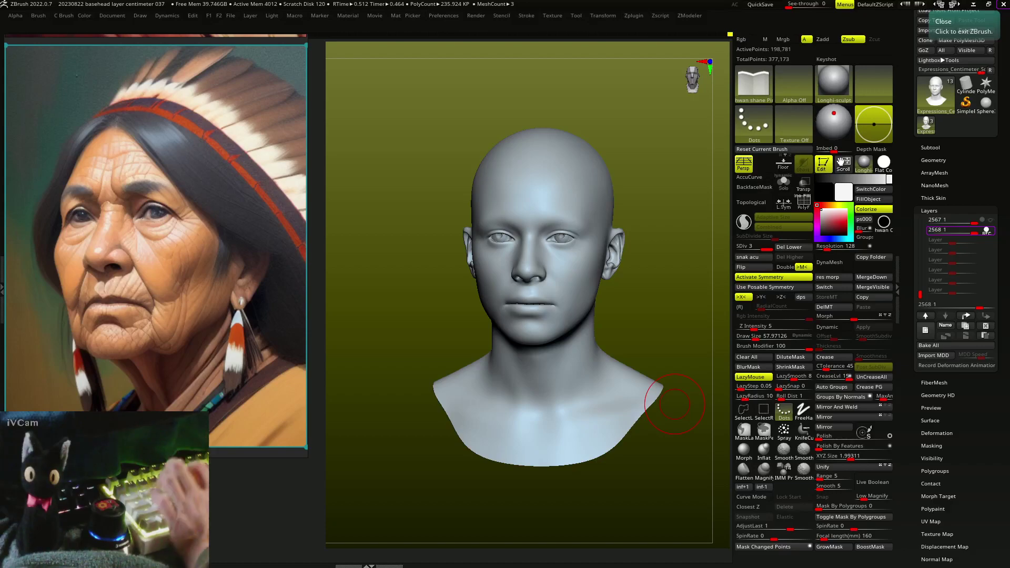
Briefly move the wide1 subtool with Transpose, then make Expressions_Centimeter_Scale1_1 active again at lower SDiv
left_click_drag(657, 288, 575, 214)
left_click(571, 231, "alt")
key("w")
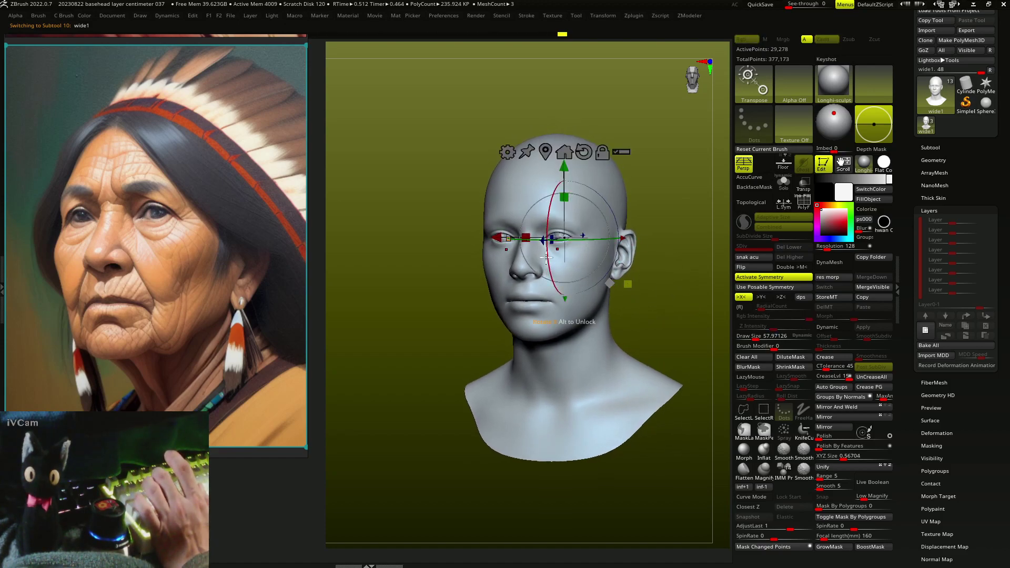
key("q")
left_click(546, 257, "alt")
left_click_drag(677, 287, 627, 313)
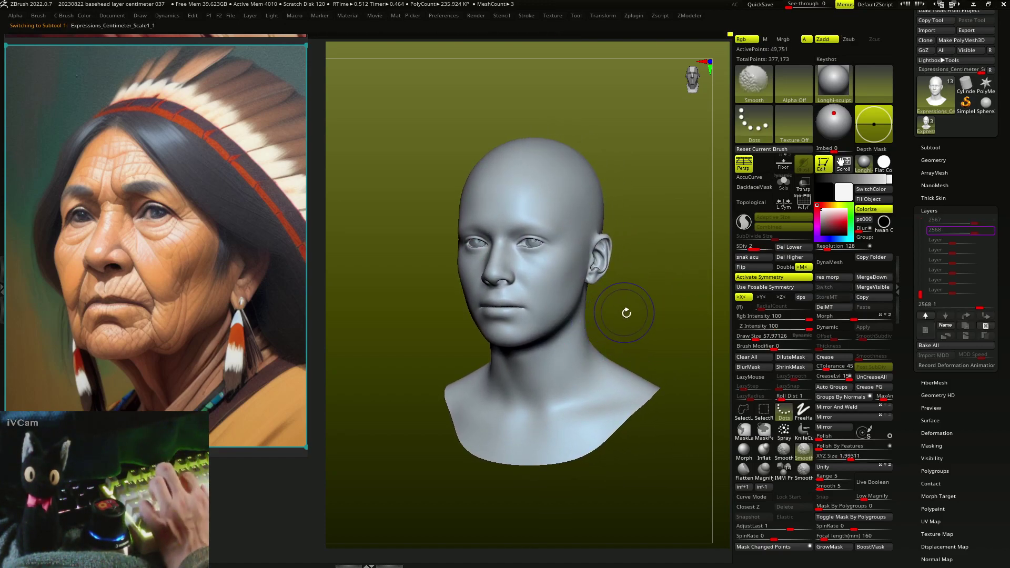
Push the front of the neck into shape with an enlarged Move brush
left_click_drag(637, 381, 653, 353, "shift")
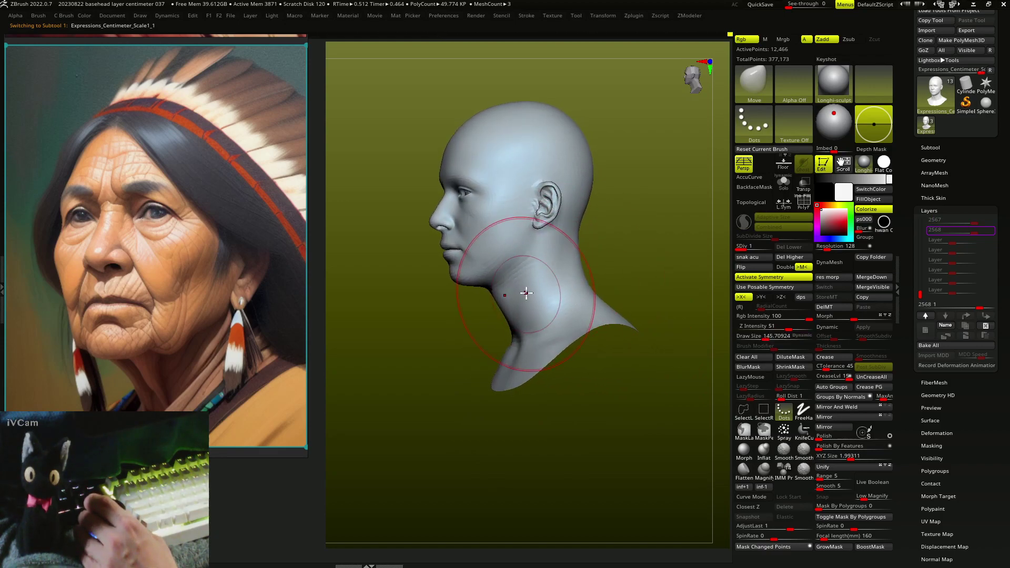
mouse_move(526, 293)
right_mouse_down()
mouse_move(541, 267)
mouse_move(518, 355)
right_mouse_up()
left_click_drag(515, 361, 526, 362)
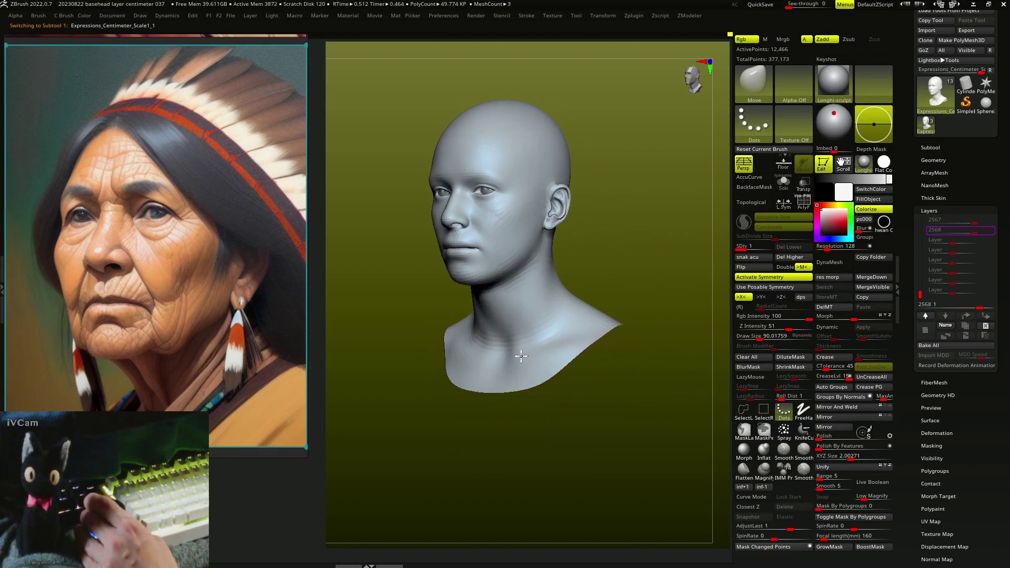
mouse_move(526, 362)
right_mouse_down()
mouse_move(512, 311)
mouse_move(522, 350)
right_mouse_up()
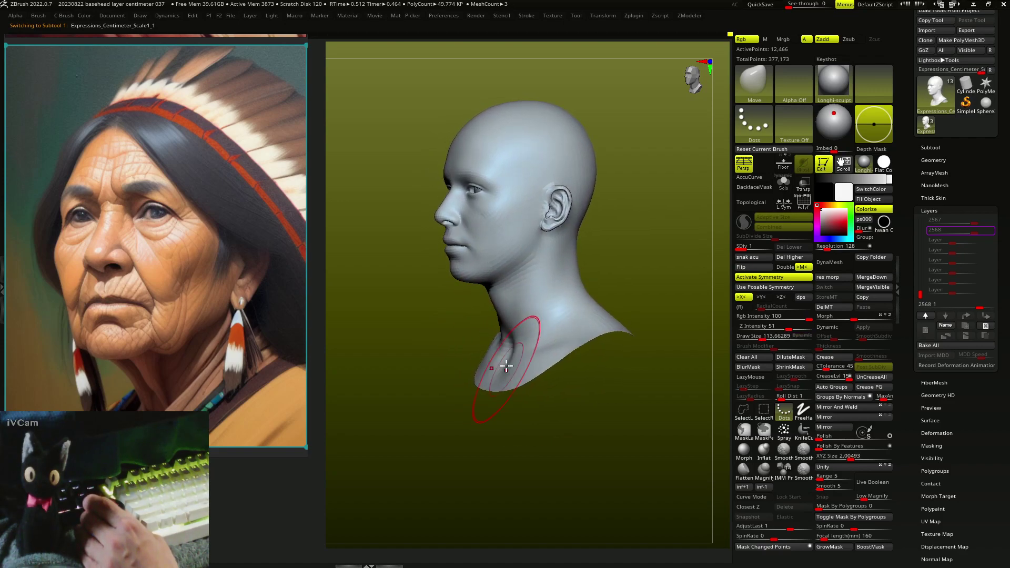
left_click_drag(516, 368, 518, 368)
right_click_drag(519, 368, 550, 347)
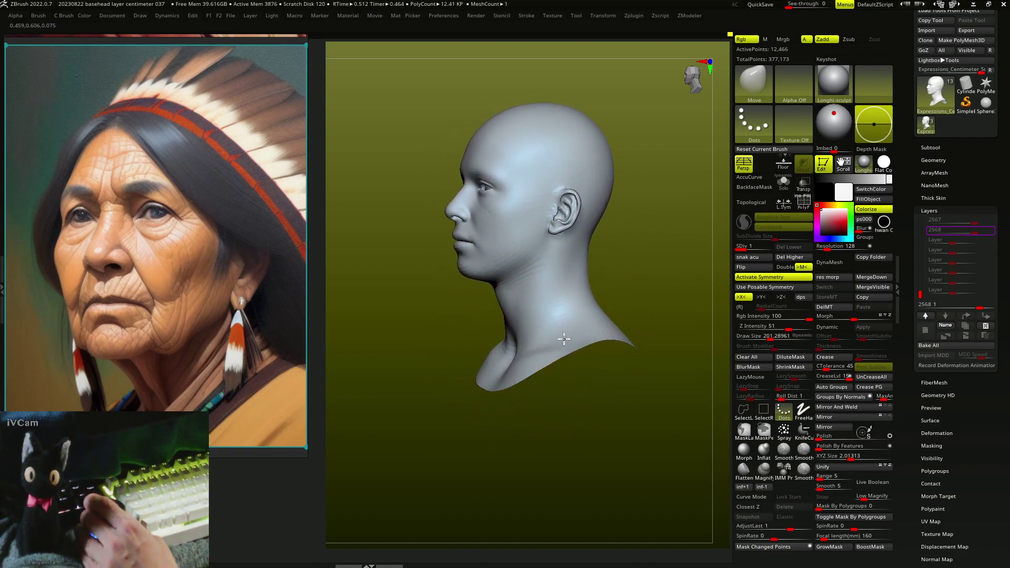
Reshape the back of the neck behind the ear with a smaller brush
left_click_drag(564, 340, 559, 339)
right_click_drag(558, 339, 579, 347)
left_click_drag(589, 307, 578, 308)
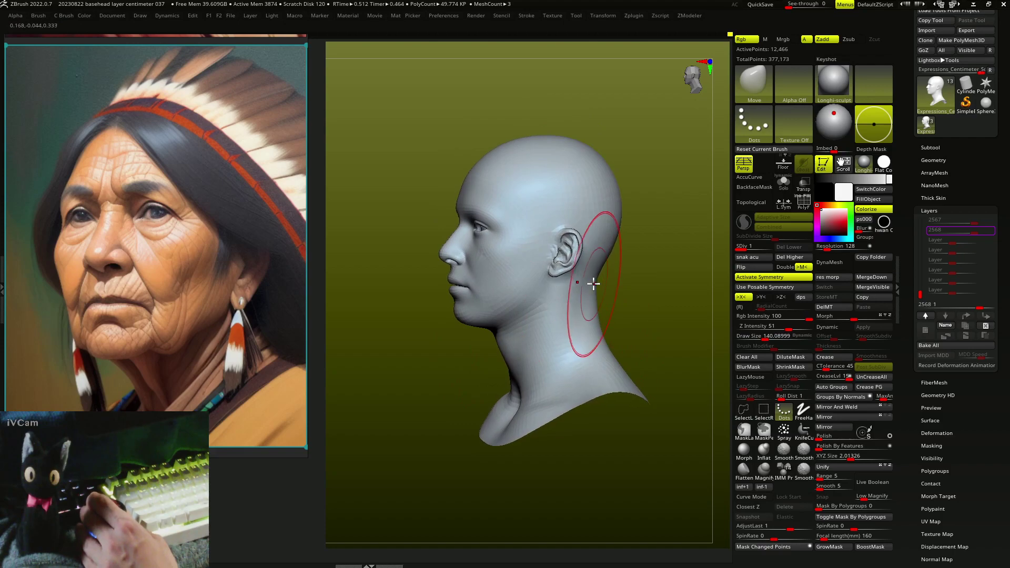
mouse_move(598, 282)
right_mouse_down()
mouse_move(541, 282)
mouse_move(558, 273)
right_mouse_up()
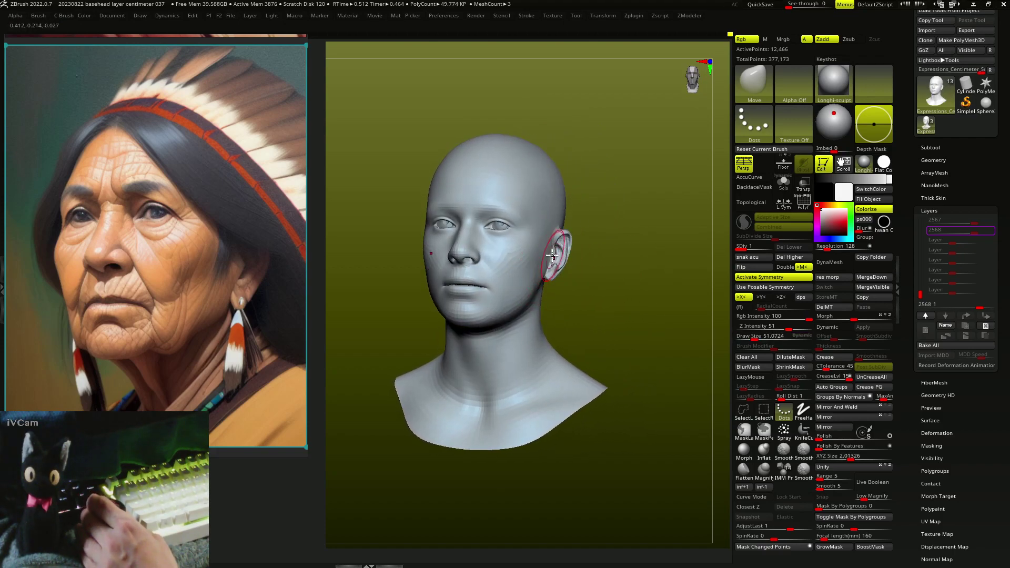
left_click_drag(551, 255, 558, 255)
Reshape the lips and mouth, then the jaw under the chin
mouse_move(545, 295)
right_mouse_down()
mouse_move(537, 304)
mouse_move(492, 284)
right_mouse_up()
left_click_drag(474, 266, 480, 266)
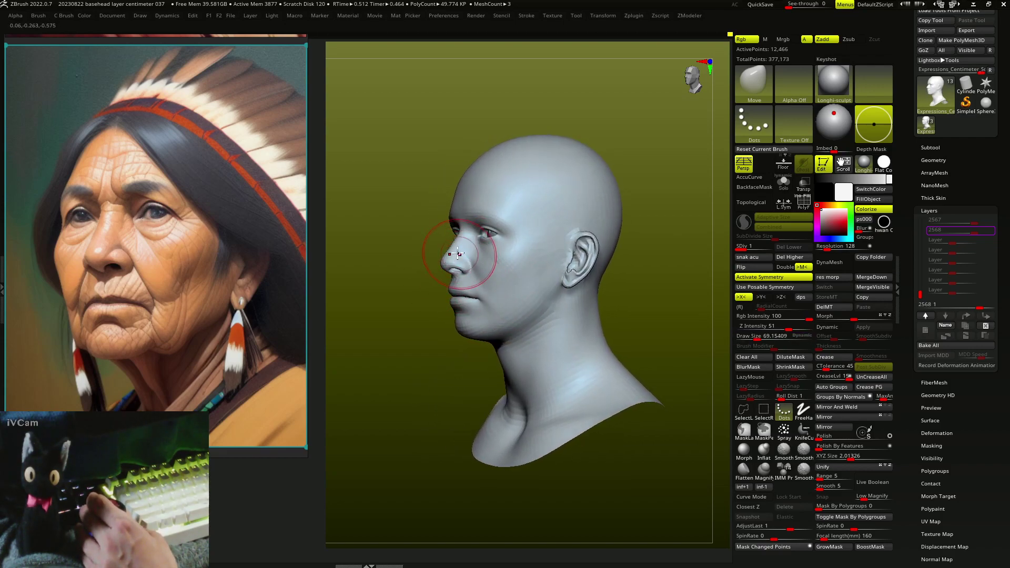
right_click_drag(451, 260, 458, 288)
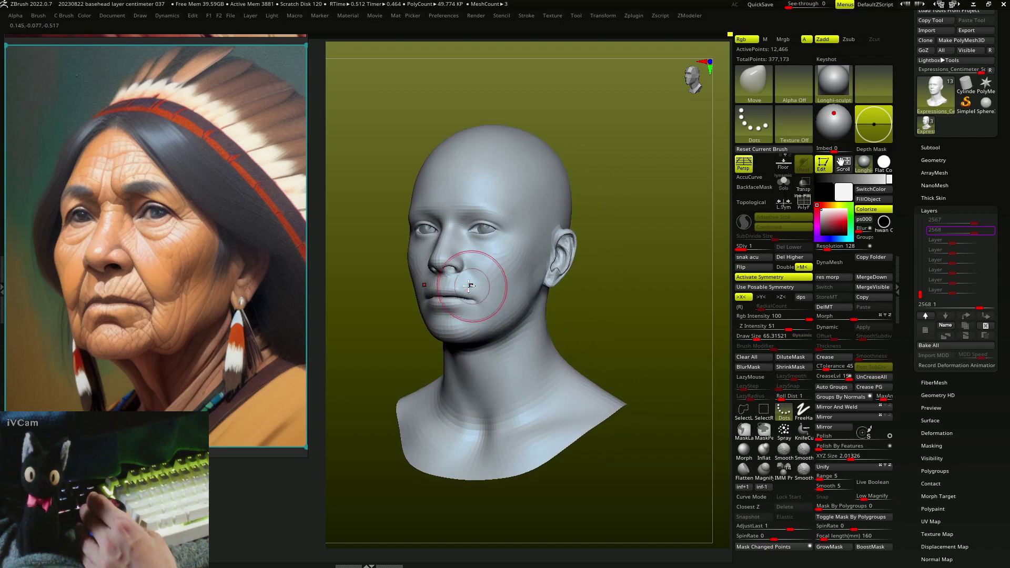
left_click_drag(452, 307, 469, 300)
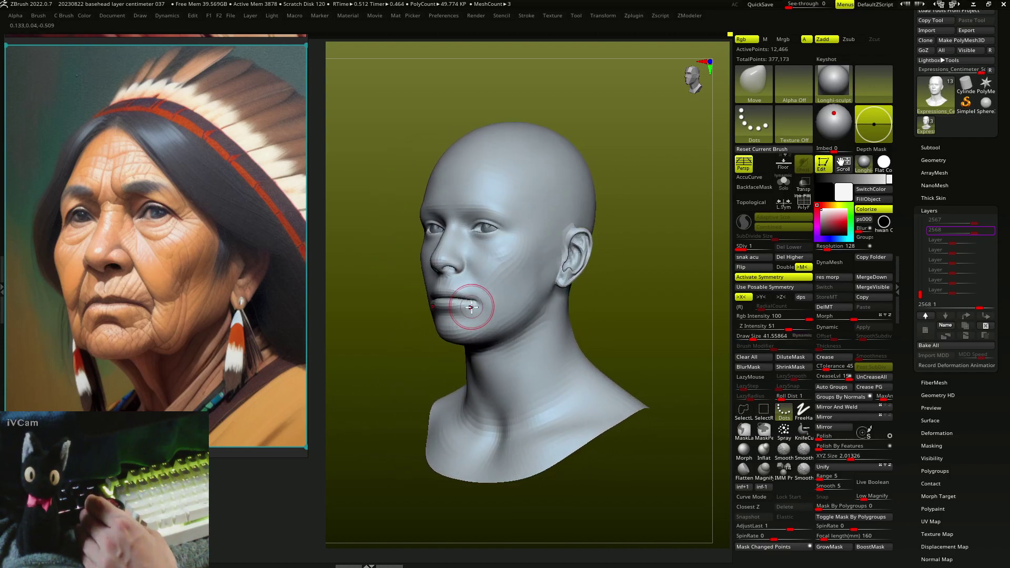
mouse_move(469, 299)
right_mouse_down()
mouse_move(482, 337)
mouse_move(458, 343)
right_mouse_up()
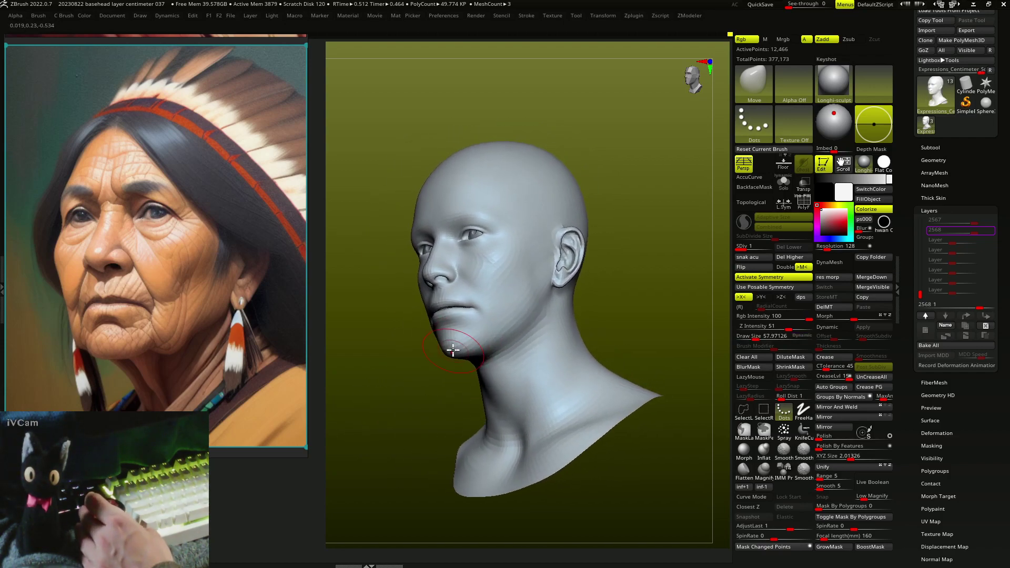
left_click_drag(458, 343, 463, 350)
mouse_move(463, 350)
right_mouse_down()
mouse_move(473, 330)
mouse_move(480, 355)
mouse_move(499, 342)
mouse_move(510, 349)
mouse_move(510, 311)
mouse_move(492, 329)
mouse_move(481, 293)
mouse_move(497, 322)
mouse_move(489, 285)
mouse_move(506, 238)
mouse_move(468, 259)
mouse_move(484, 226)
mouse_move(444, 248)
mouse_move(450, 238)
mouse_move(451, 309)
right_mouse_up()
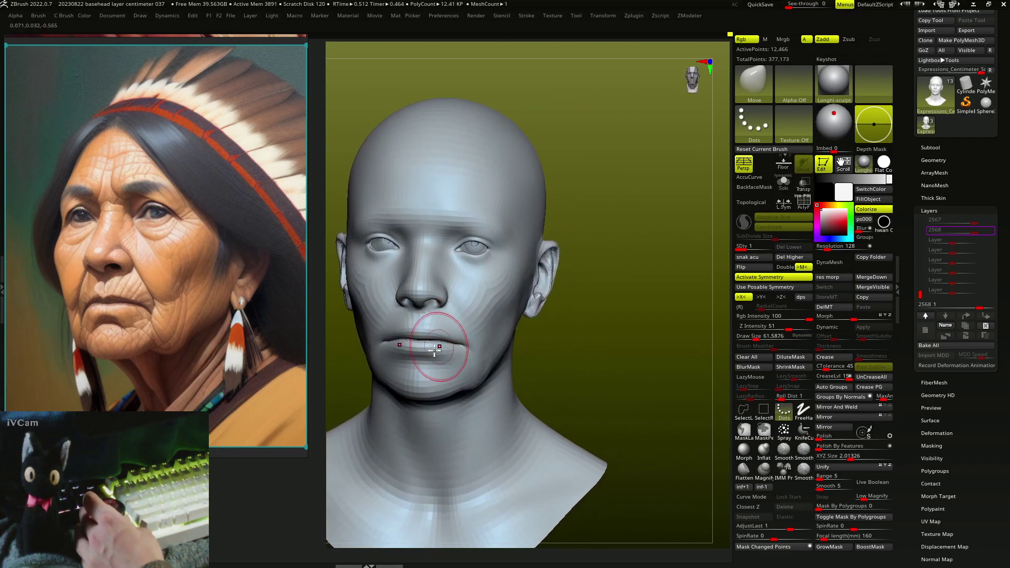
Pull the lower lip into a heavier, downturned shape with the Move brush
mouse_move(430, 355)
right_mouse_down()
mouse_move(378, 389)
mouse_move(453, 315)
mouse_move(500, 295)
mouse_move(428, 241)
mouse_move(378, 252)
mouse_move(372, 292)
right_mouse_up()
key("bracketright")
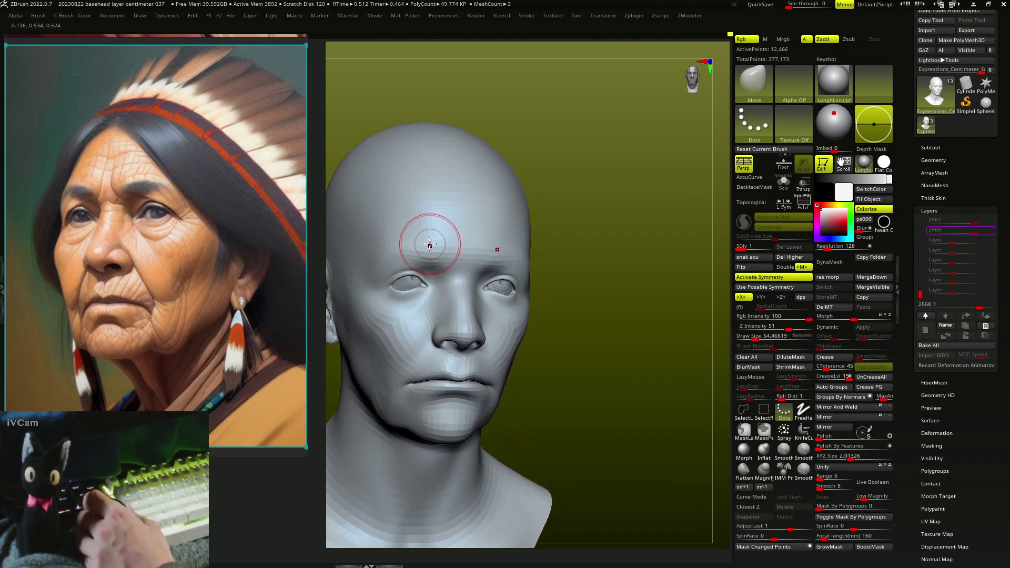
Switch from MoveF to the Move brush and turn off BackfaceMask
mouse_move(398, 287)
right_mouse_down()
mouse_move(415, 270)
mouse_move(401, 273)
right_mouse_up()
key("b")
key("m")
key("v")
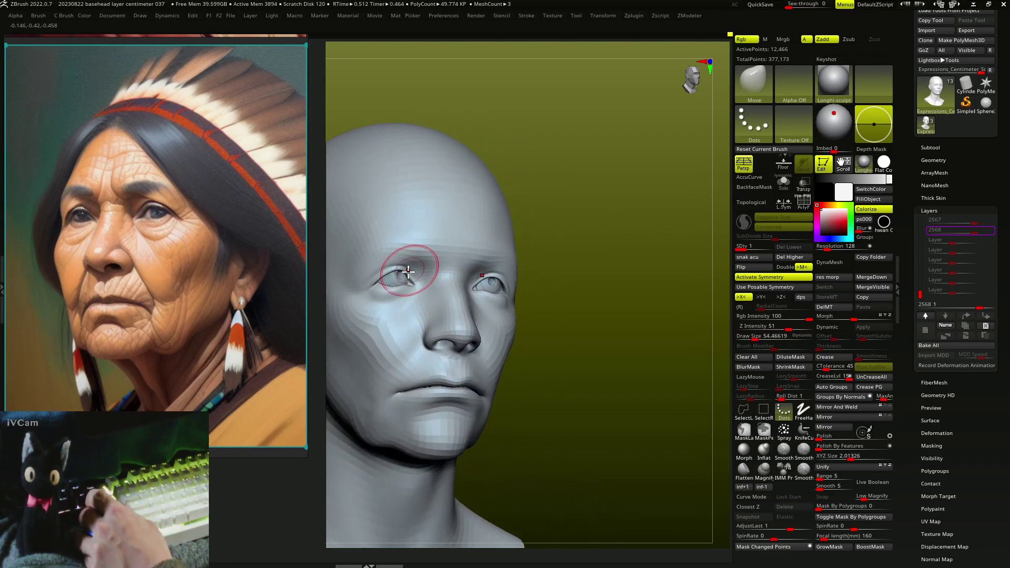
Make the upper eyelid heavier and the eye area droopier
left_click_drag(414, 272, 421, 273)
mouse_move(421, 273)
right_mouse_down()
mouse_move(387, 274)
mouse_move(411, 251)
mouse_move(479, 333)
mouse_move(503, 279)
mouse_move(496, 297)
right_mouse_up()
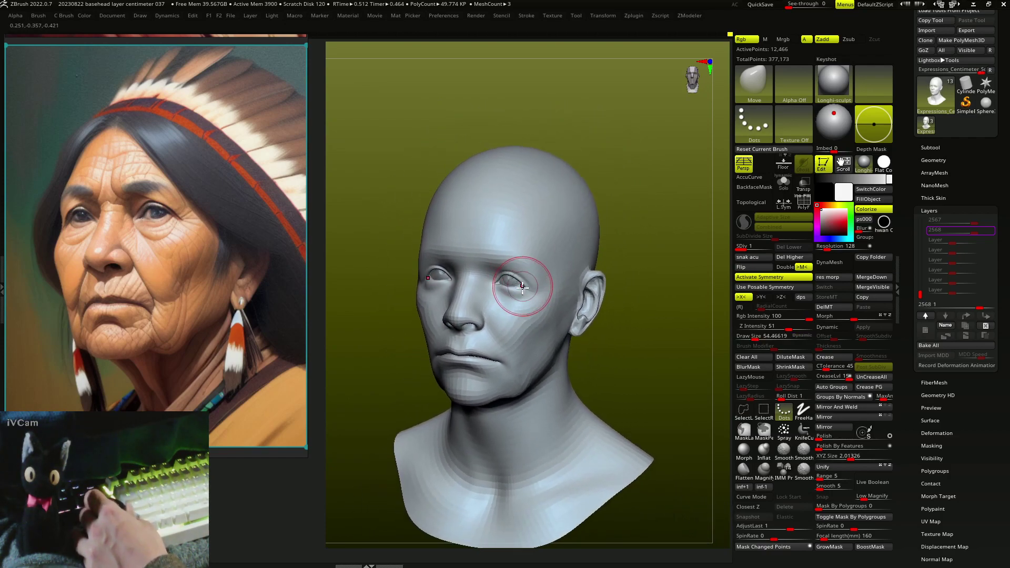
mouse_move(485, 349)
right_mouse_down()
mouse_move(496, 305)
mouse_move(457, 351)
mouse_move(489, 361)
mouse_move(474, 368)
mouse_move(433, 356)
mouse_move(408, 370)
mouse_move(419, 382)
right_mouse_up()
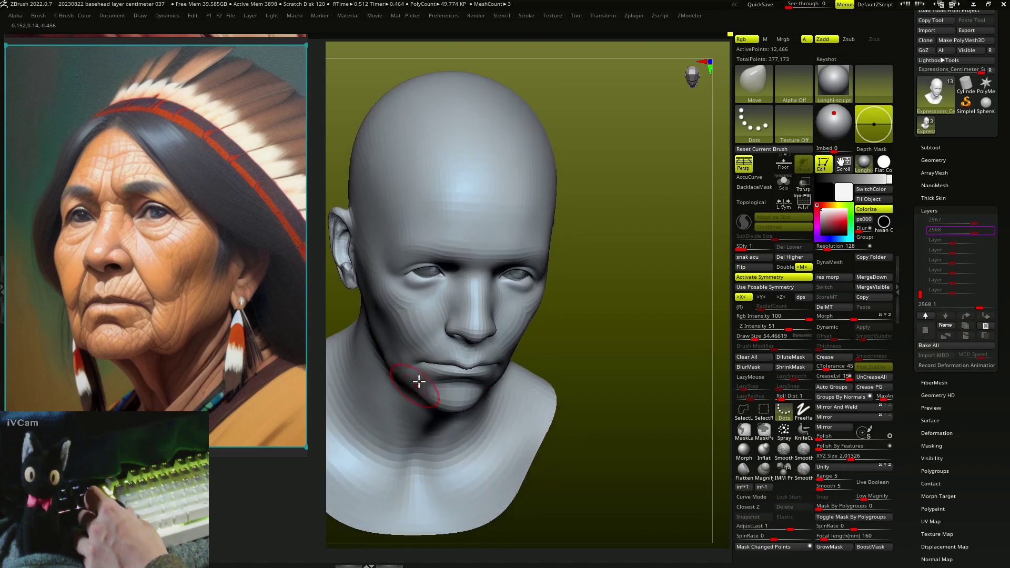
Pull down the corner of the mouth with a smaller brush
left_click_drag(431, 384, 397, 356)
mouse_move(397, 356)
right_mouse_down()
mouse_move(416, 353)
mouse_move(401, 356)
mouse_move(397, 320)
mouse_move(394, 377)
mouse_move(411, 360)
mouse_move(395, 361)
mouse_move(440, 365)
mouse_move(514, 334)
mouse_move(523, 293)
mouse_move(514, 334)
mouse_move(465, 304)
mouse_move(474, 295)
mouse_move(429, 300)
mouse_move(413, 315)
mouse_move(463, 294)
mouse_move(545, 288)
mouse_move(552, 231)
mouse_move(549, 248)
right_mouse_up()
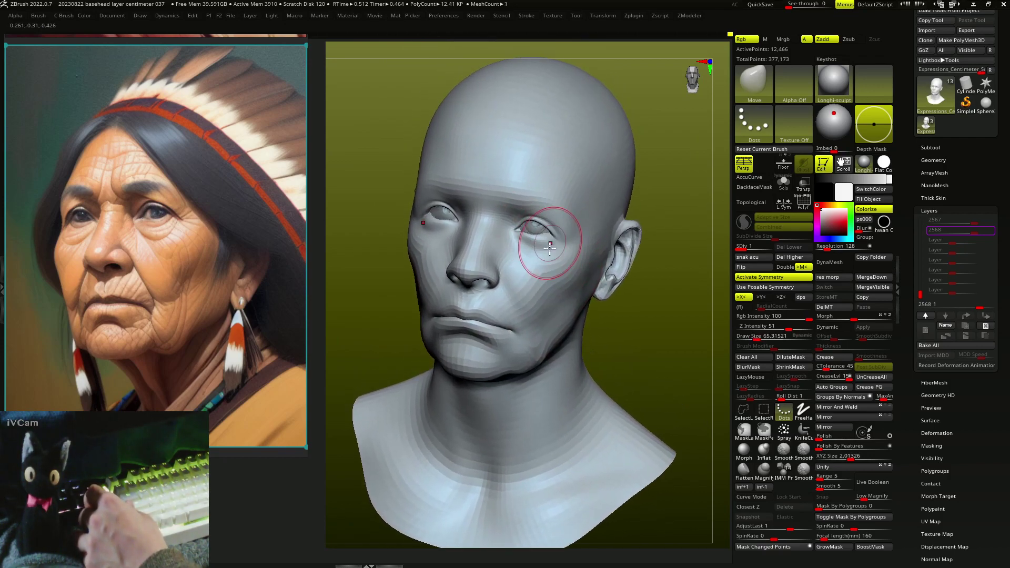
mouse_move(494, 230)
right_mouse_down()
mouse_move(462, 316)
mouse_move(516, 323)
mouse_move(473, 342)
mouse_move(484, 324)
mouse_move(471, 332)
mouse_move(463, 317)
mouse_move(469, 289)
mouse_move(500, 270)
mouse_move(498, 286)
mouse_move(484, 289)
mouse_move(507, 275)
mouse_move(552, 287)
mouse_move(548, 309)
mouse_move(604, 316)
mouse_move(610, 247)
mouse_move(598, 243)
right_mouse_up()
Reshape the lips' profile silhouette with an enlarged Move brush
left_click_drag(615, 277, 618, 276)
mouse_move(605, 284)
right_mouse_down()
mouse_move(556, 326)
mouse_move(496, 299)
mouse_move(565, 258)
mouse_move(540, 237)
mouse_move(490, 315)
mouse_move(543, 304)
mouse_move(544, 327)
right_mouse_up()
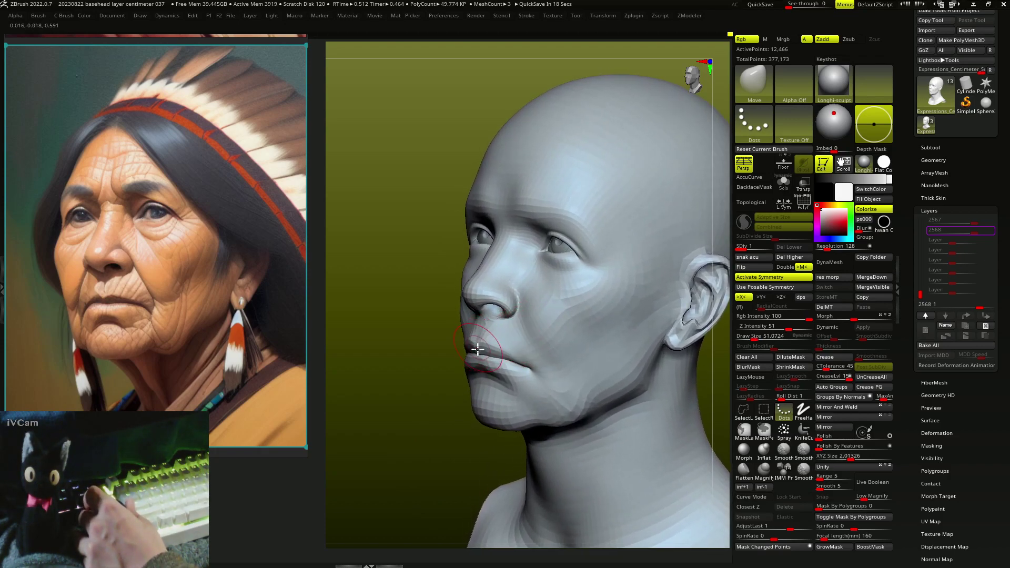
mouse_move(479, 356)
right_mouse_down()
mouse_move(532, 374)
mouse_move(550, 338)
mouse_move(526, 307)
mouse_move(542, 343)
mouse_move(535, 354)
mouse_move(525, 345)
mouse_move(525, 356)
mouse_move(501, 349)
mouse_move(496, 334)
mouse_move(429, 338)
mouse_move(421, 321)
right_mouse_up()
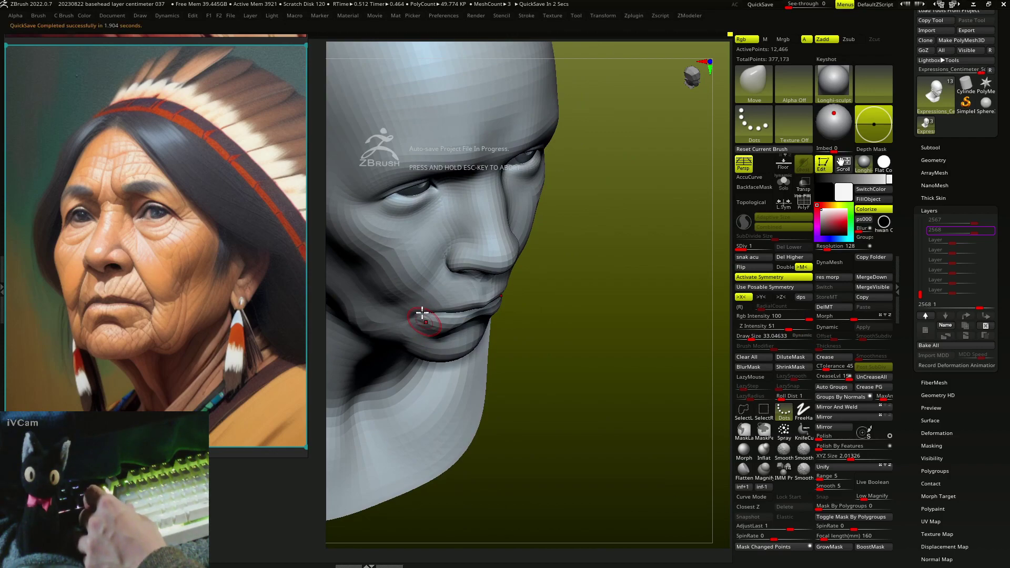
Refine the eye sockets and cheeks with the Move brush at a reduced Draw Size
mouse_move(422, 314)
right_mouse_down()
mouse_move(430, 335)
mouse_move(417, 326)
mouse_move(540, 330)
mouse_move(524, 334)
mouse_move(532, 293)
mouse_move(497, 302)
mouse_move(505, 295)
mouse_move(471, 288)
mouse_move(507, 282)
mouse_move(474, 216)
mouse_move(545, 217)
mouse_move(537, 274)
mouse_move(552, 252)
mouse_move(563, 258)
mouse_move(553, 249)
mouse_move(552, 196)
mouse_move(563, 192)
mouse_move(547, 203)
mouse_move(559, 225)
mouse_move(541, 211)
right_mouse_up()
key("s")
key("[")
mouse_move(534, 210)
right_mouse_down()
mouse_move(554, 289)
mouse_move(531, 274)
mouse_move(548, 359)
mouse_move(496, 357)
mouse_move(583, 343)
mouse_move(507, 338)
mouse_move(501, 351)
mouse_move(552, 333)
mouse_move(543, 354)
mouse_move(582, 333)
mouse_move(591, 315)
mouse_move(563, 349)
mouse_move(567, 361)
mouse_move(560, 343)
mouse_move(535, 361)
mouse_move(508, 329)
mouse_move(514, 345)
mouse_move(535, 327)
mouse_move(523, 334)
mouse_move(521, 362)
mouse_move(535, 361)
mouse_move(521, 345)
mouse_move(526, 362)
mouse_move(550, 338)
mouse_move(537, 349)
mouse_move(557, 370)
mouse_move(526, 390)
mouse_move(577, 361)
mouse_move(568, 337)
mouse_move(579, 332)
mouse_move(575, 298)
mouse_move(598, 338)
mouse_move(600, 295)
mouse_move(591, 317)
mouse_move(583, 293)
mouse_move(542, 269)
mouse_move(496, 304)
mouse_move(485, 295)
mouse_move(475, 316)
mouse_move(453, 300)
mouse_move(454, 271)
mouse_move(604, 289)
mouse_move(604, 275)
mouse_move(582, 283)
mouse_move(591, 304)
mouse_move(582, 311)
mouse_move(593, 309)
mouse_move(589, 290)
mouse_move(543, 265)
right_mouse_up()
Build sagging cheek folds using the ClayBuildup brush with FreeHand stroke
key("b")
key("c")
key("b")
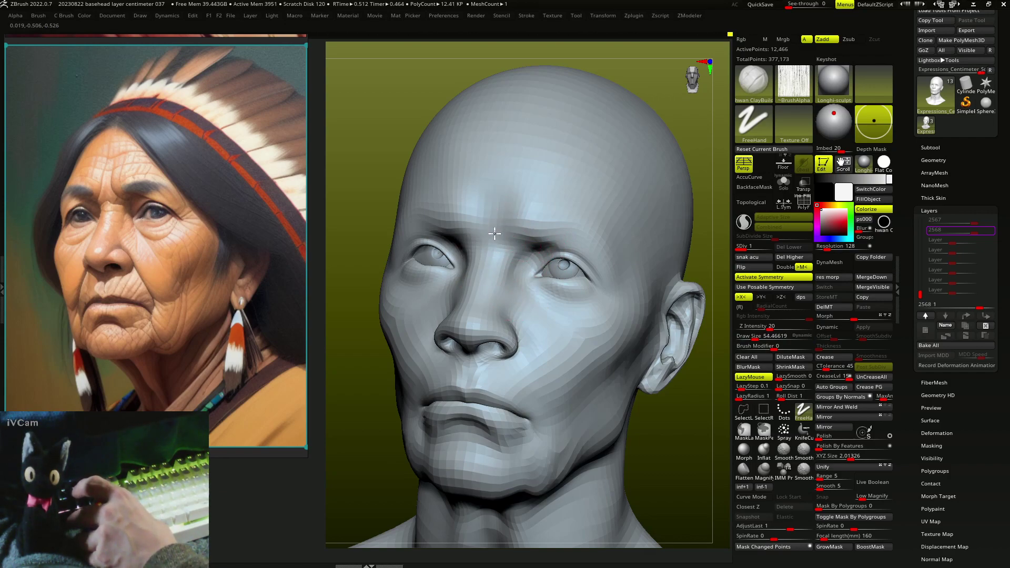
right_click_drag(513, 253, 502, 301)
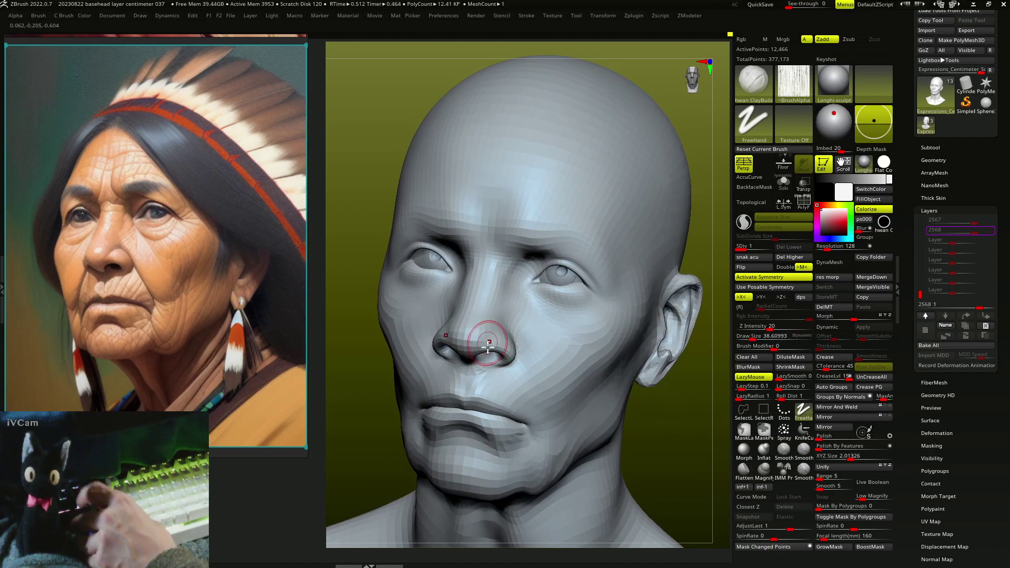
mouse_move(478, 338)
right_mouse_down()
mouse_move(491, 340)
mouse_move(498, 316)
mouse_move(490, 352)
mouse_move(486, 328)
mouse_move(442, 303)
mouse_move(500, 291)
mouse_move(507, 300)
mouse_move(523, 259)
right_mouse_up()
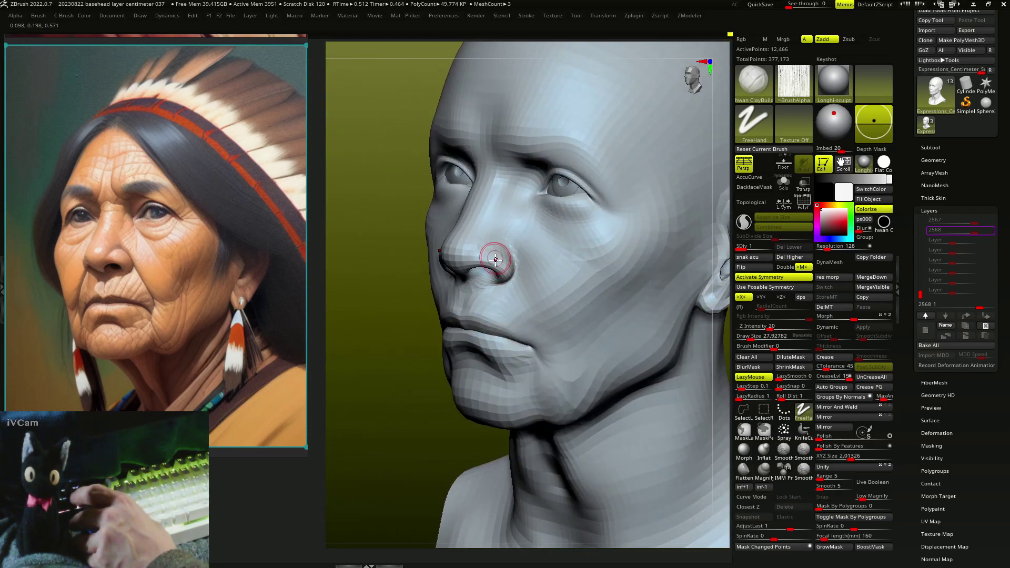
key("bracketleft")
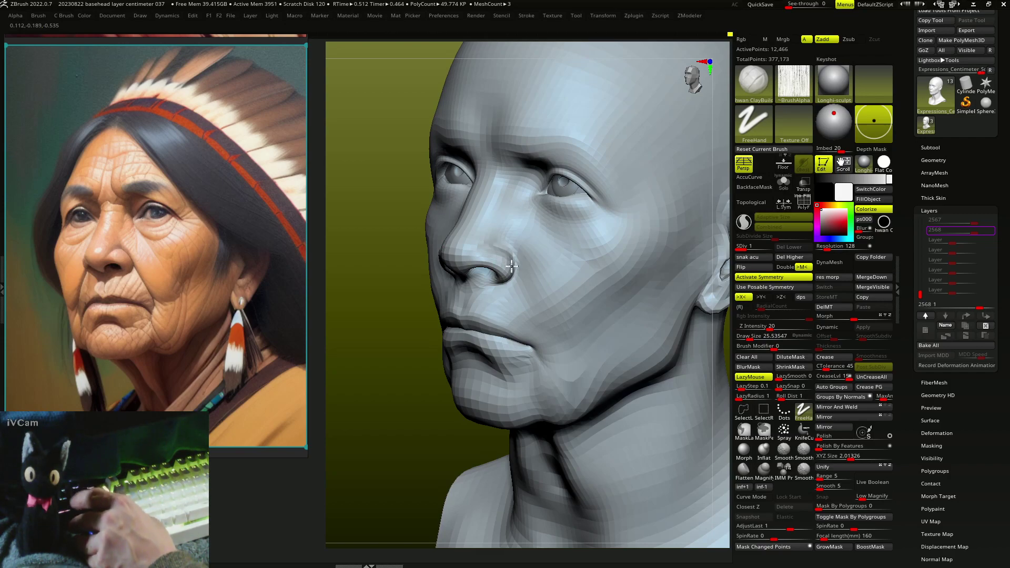
key("f")
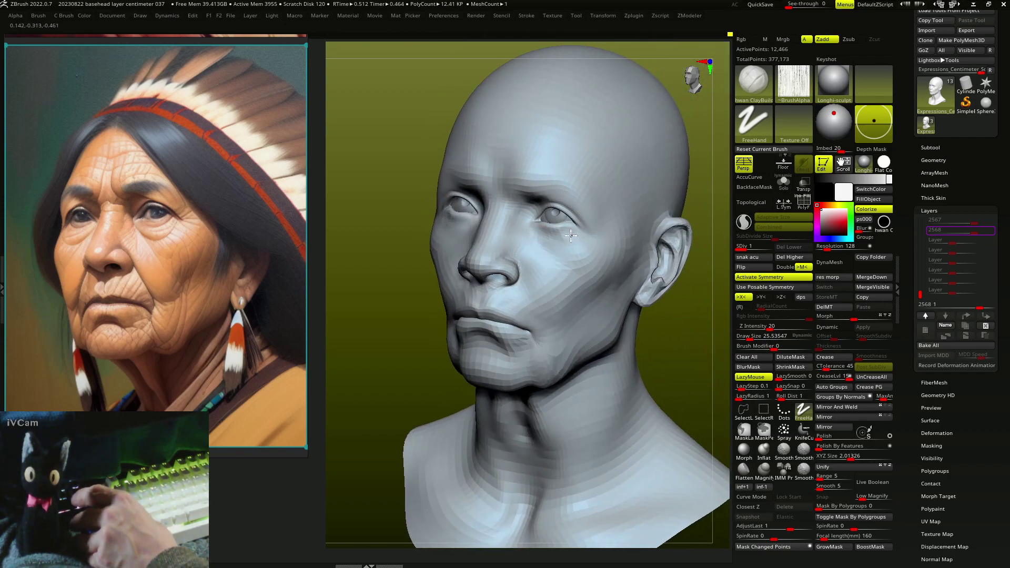
key("bracketright")
key("bracketright")
key("bracketright")
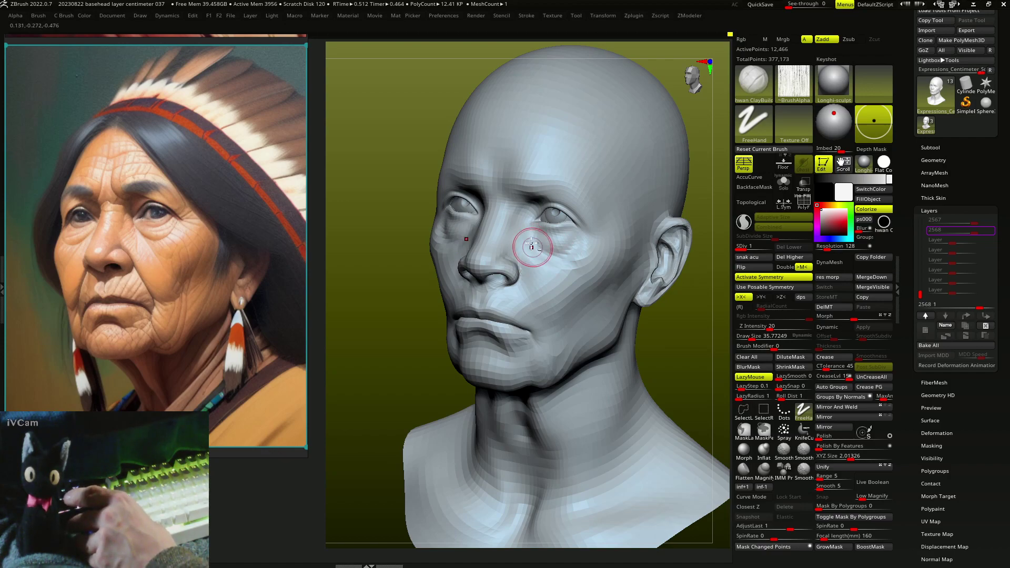
Add under-eye creases with a smaller brush, briefly switching to Move and back to ClayBuildup
right_click_drag(519, 237, 518, 228)
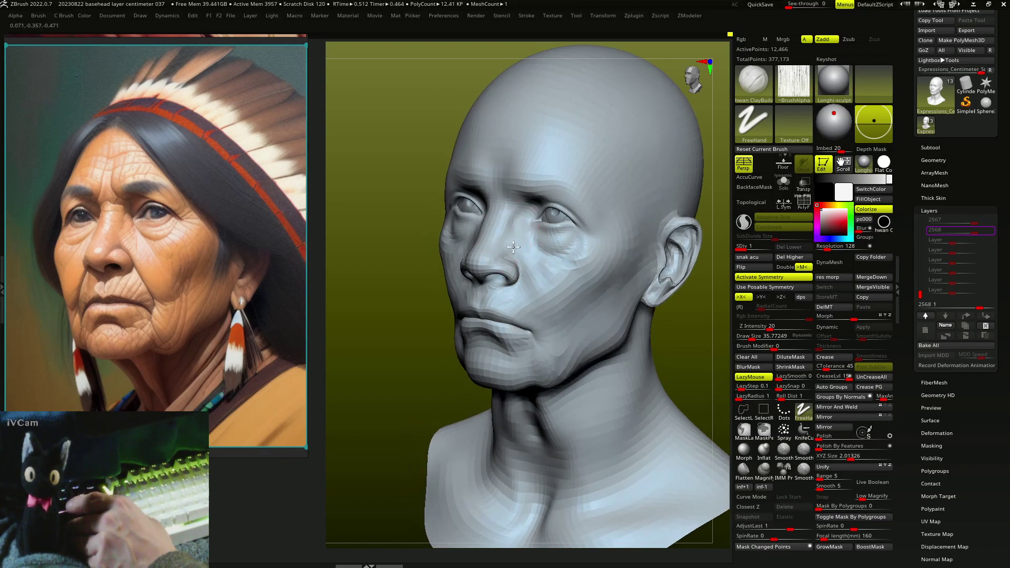
mouse_move(522, 217)
right_mouse_down()
mouse_move(544, 200)
mouse_move(609, 232)
mouse_move(593, 271)
right_mouse_up()
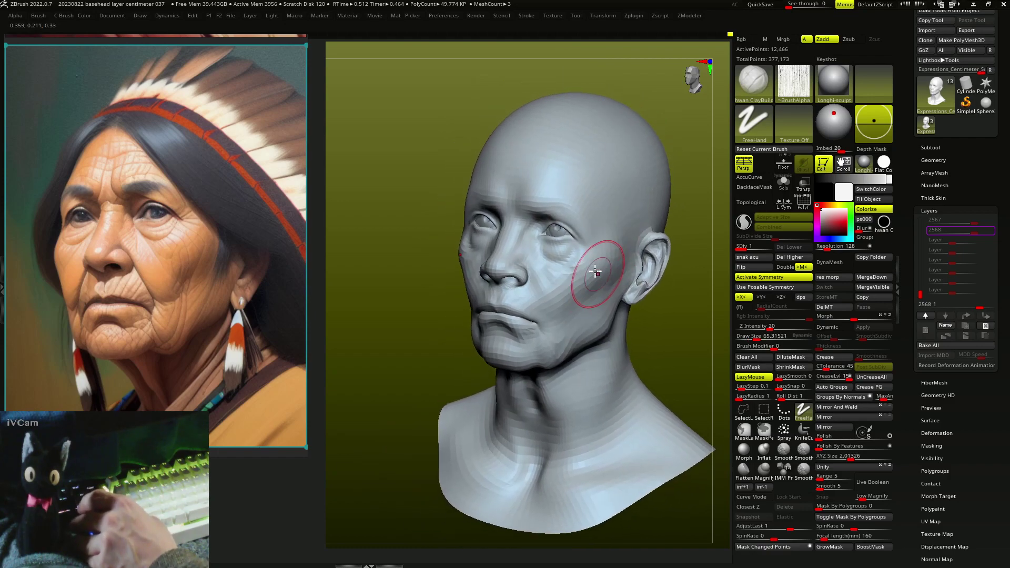
key("bracketleft")
mouse_move(575, 209)
right_mouse_down()
mouse_move(541, 176)
mouse_move(563, 264)
mouse_move(497, 305)
mouse_move(496, 334)
mouse_move(501, 325)
mouse_move(522, 334)
mouse_move(510, 372)
mouse_move(500, 342)
mouse_move(502, 374)
mouse_move(541, 305)
mouse_move(533, 335)
mouse_move(591, 333)
mouse_move(593, 320)
right_mouse_up()
key("b")
key("m")
key("v")
key("b")
key("c")
key("b")
Build folds under the chin and down the neck, toggling between Move and ClayBuildup
right_click_drag(528, 362, 527, 331)
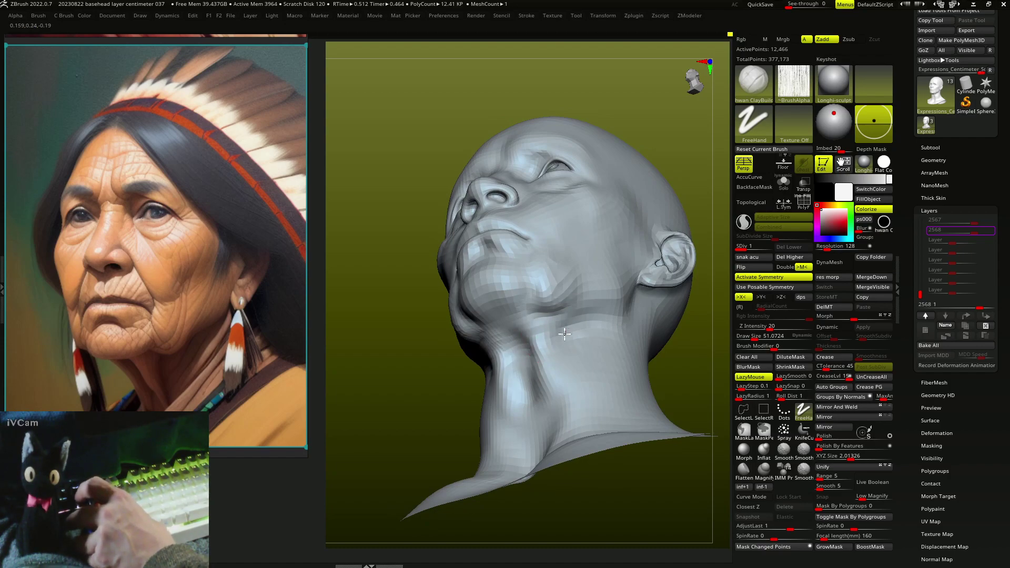
mouse_move(537, 408)
right_mouse_down()
mouse_move(559, 394)
mouse_move(541, 361)
mouse_move(510, 410)
mouse_move(496, 403)
right_mouse_up()
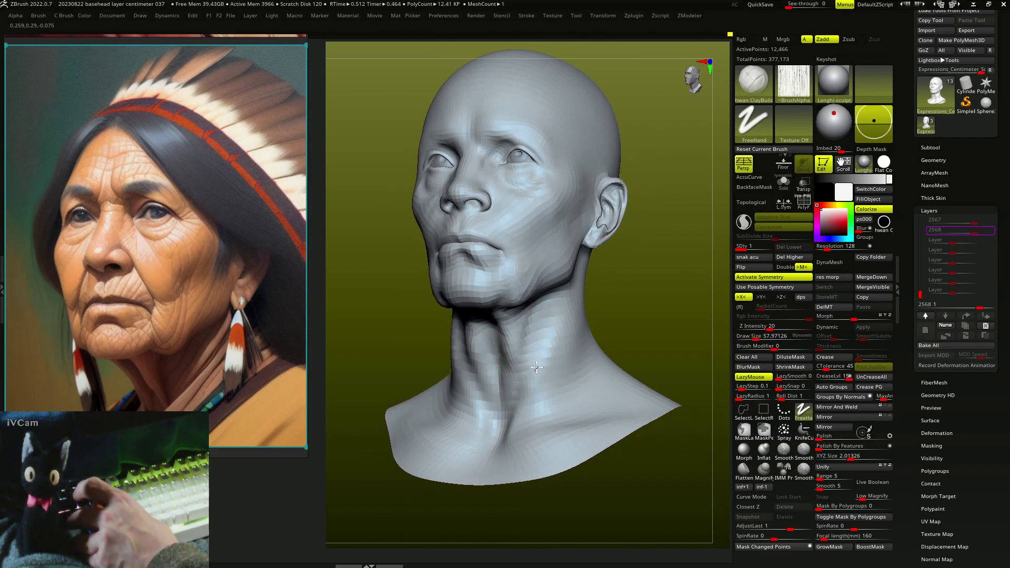
mouse_move(536, 367)
right_mouse_down()
mouse_move(602, 300)
mouse_move(631, 334)
mouse_move(557, 354)
mouse_move(555, 340)
mouse_move(582, 327)
mouse_move(574, 283)
right_mouse_up()
key("b")
key("m")
key("v")
key("b")
key("c")
key("b")
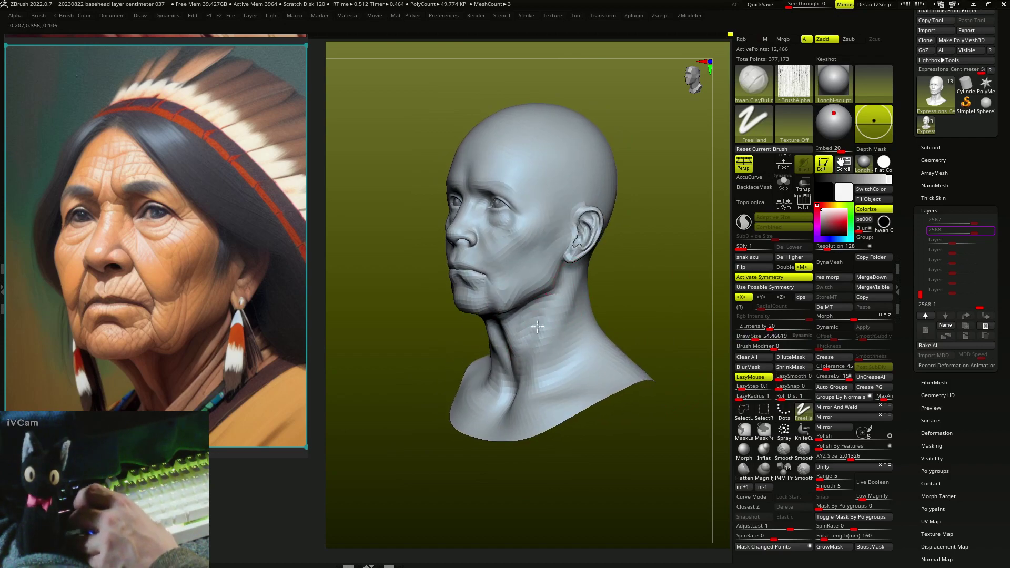
Shape the neck cords in right profile with the Move brush
mouse_move(535, 396)
right_mouse_down()
mouse_move(524, 383)
mouse_move(527, 402)
mouse_move(485, 406)
right_mouse_up()
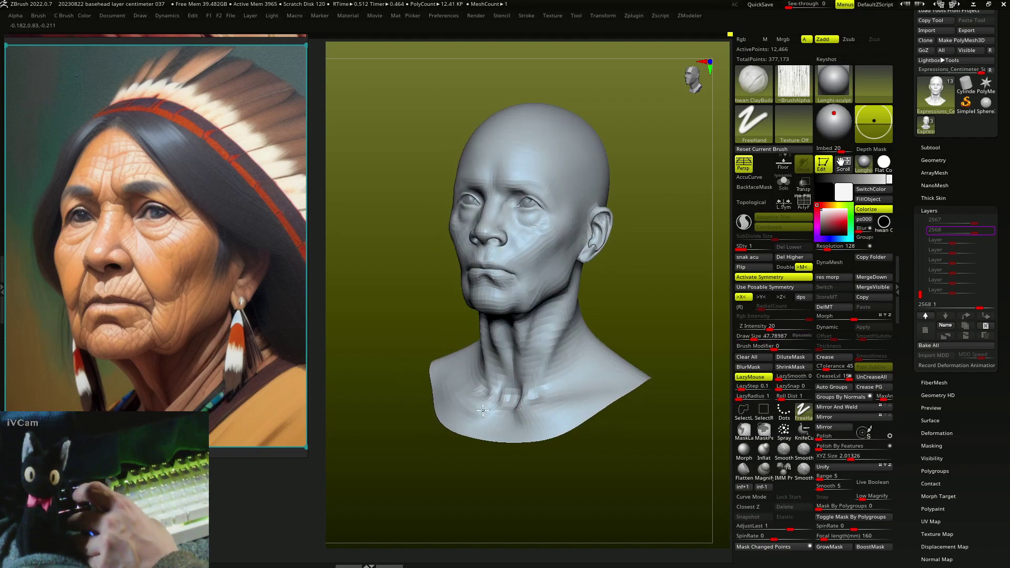
key("b")
key("m")
key("v")
mouse_move(553, 383)
right_mouse_down()
mouse_move(560, 324)
mouse_move(538, 366)
right_mouse_up()
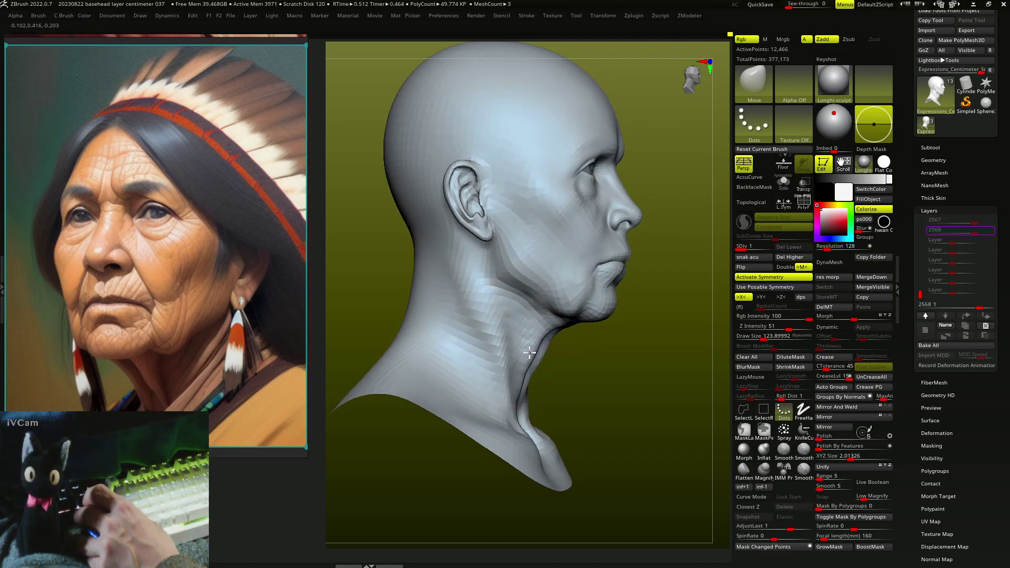
Pull the throat outline looser with a large Move brush Draw Size
key("s")
left_click_drag(530, 353, 513, 417)
key("s")
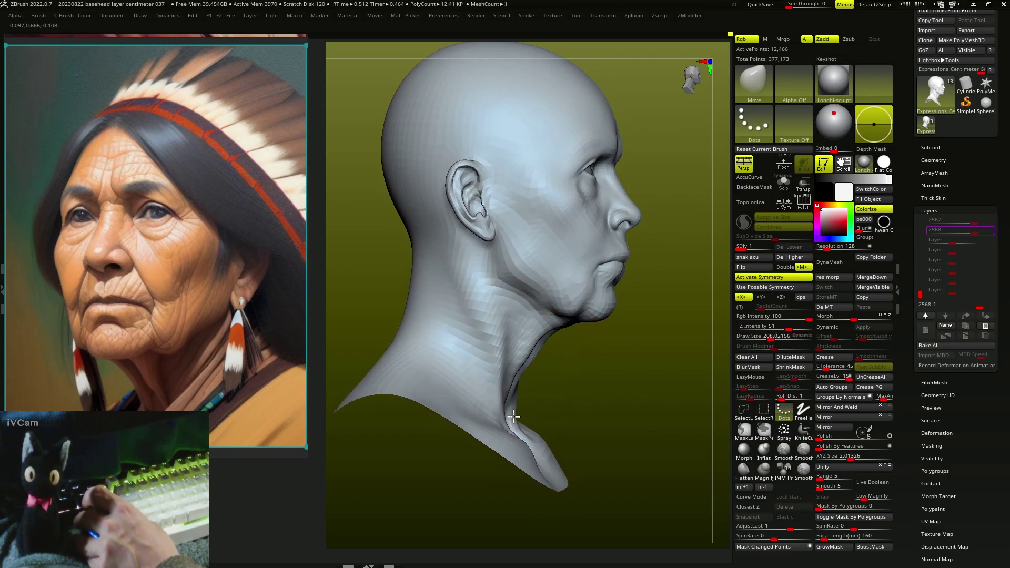
mouse_move(523, 340)
right_mouse_down()
mouse_move(526, 415)
mouse_move(469, 290)
mouse_move(473, 316)
mouse_move(590, 349)
mouse_move(609, 282)
mouse_move(598, 315)
mouse_move(530, 281)
mouse_move(519, 253)
mouse_move(536, 225)
mouse_move(511, 266)
right_mouse_up()
Deepen the eye bags and creases with ClayBuildup
key("b")
key("c")
key("b")
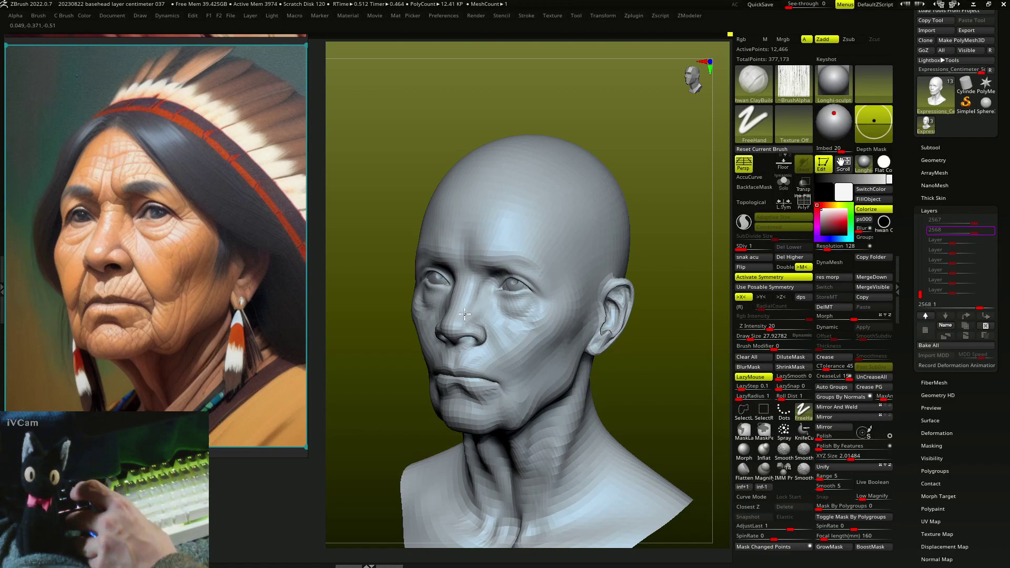
mouse_move(460, 331)
right_mouse_down()
mouse_move(473, 337)
mouse_move(470, 319)
mouse_move(419, 316)
mouse_move(404, 300)
mouse_move(389, 310)
mouse_move(394, 294)
right_mouse_up()
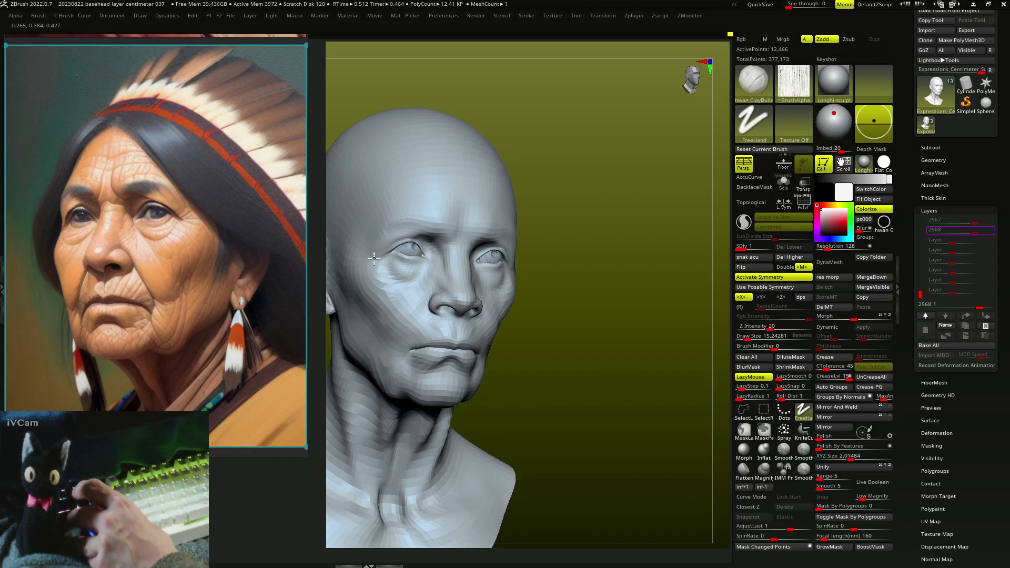
Deepen the nasolabial folds and shape sagging jowls along the jaw with ClayBuildup
right_click_drag(389, 255, 417, 255)
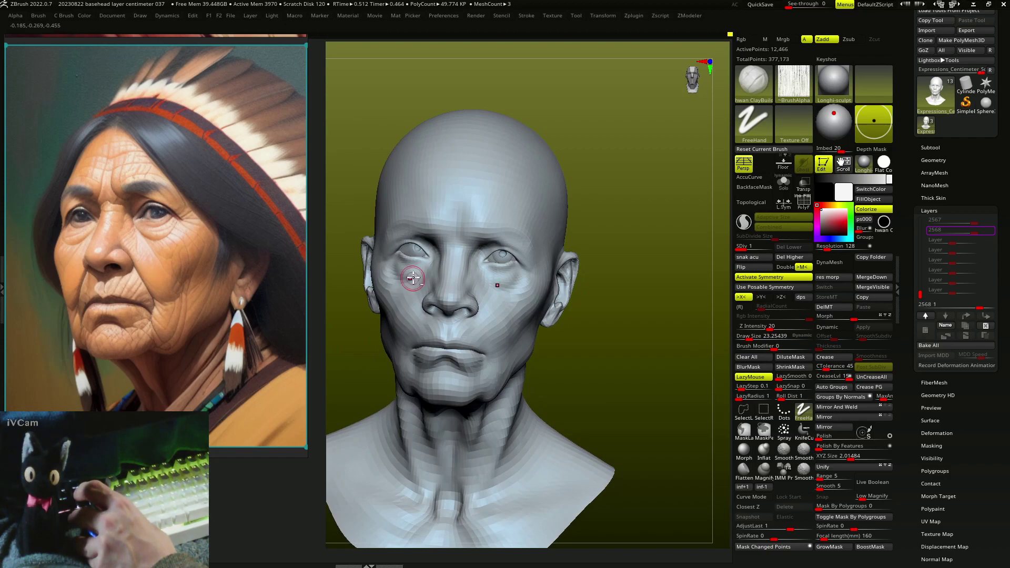
right_click_drag(401, 271, 397, 293)
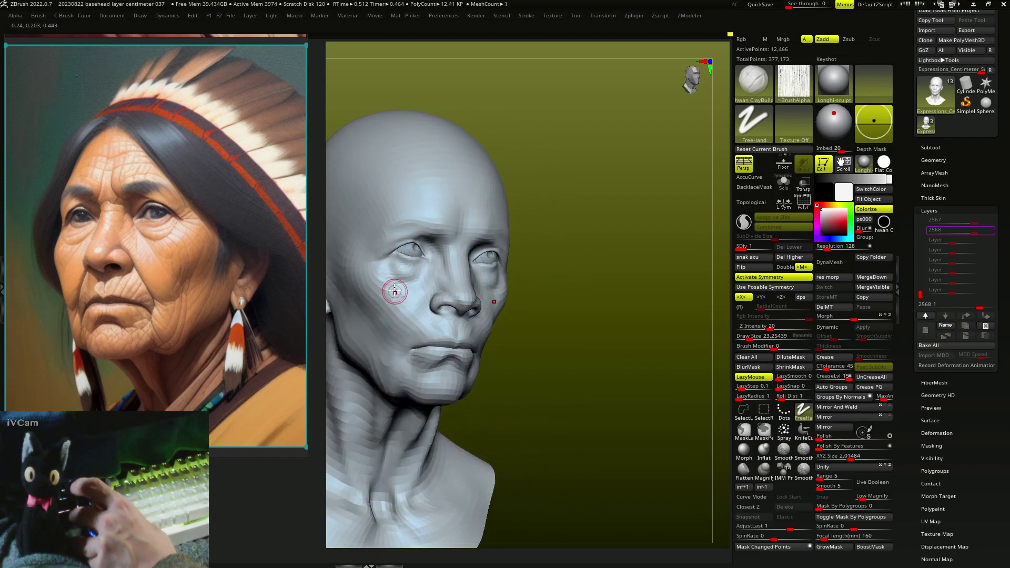
key("bracketright")
key("bracketright")
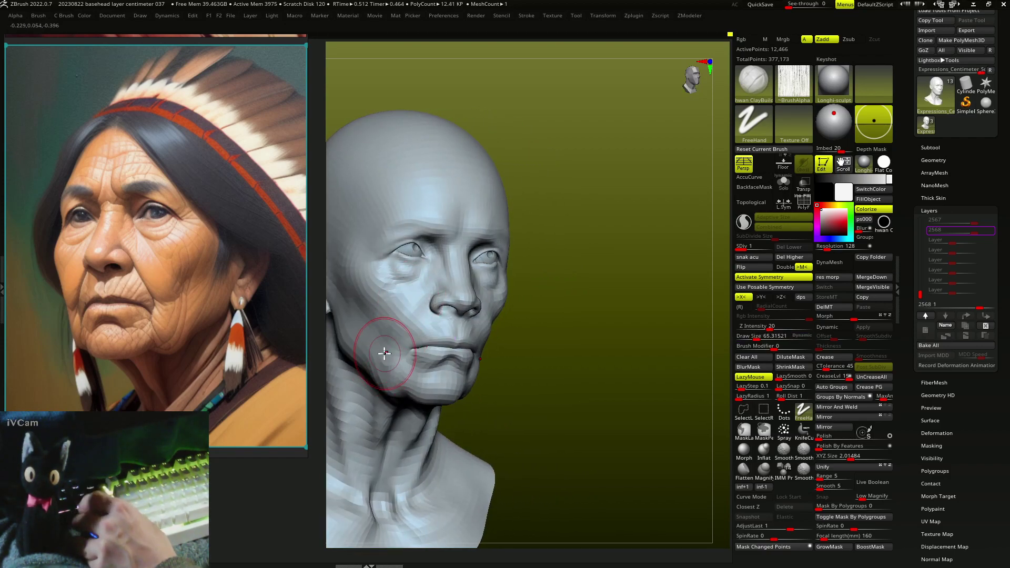
mouse_move(383, 337)
right_mouse_down()
mouse_move(372, 345)
mouse_move(388, 354)
right_mouse_up()
key("bracketleft")
key("bracketleft")
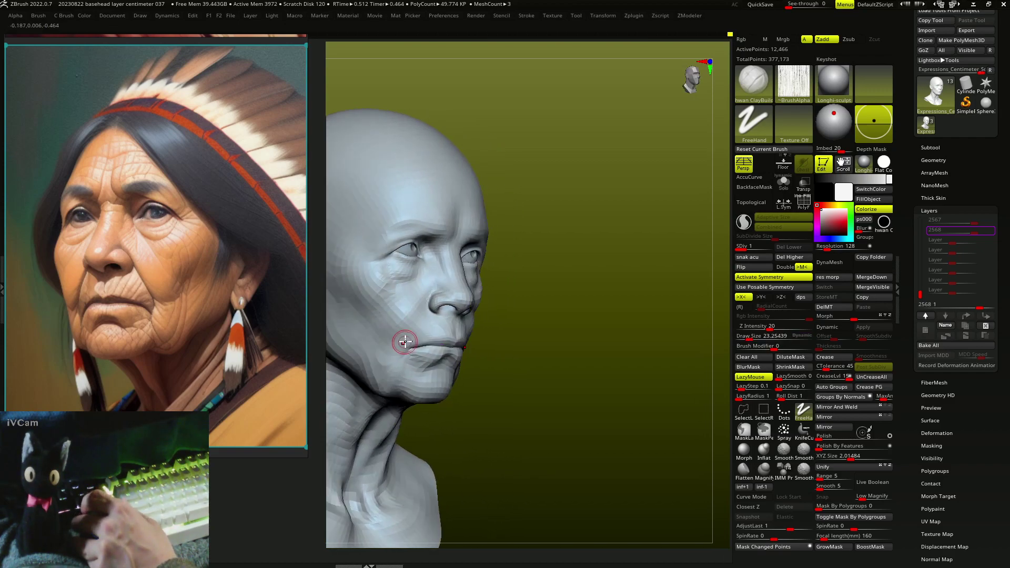
key("bracketright")
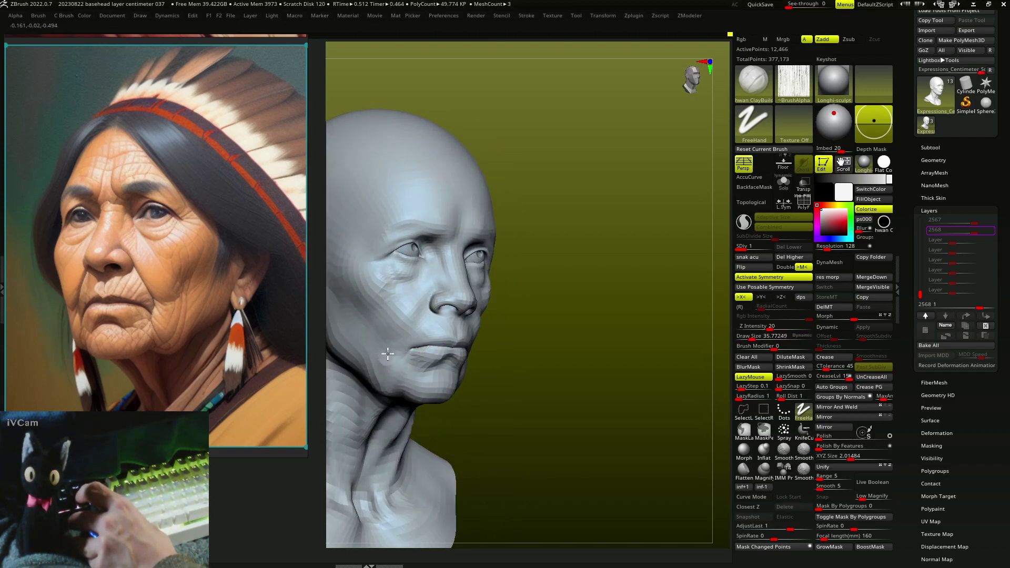
right_click_drag(404, 345, 501, 338)
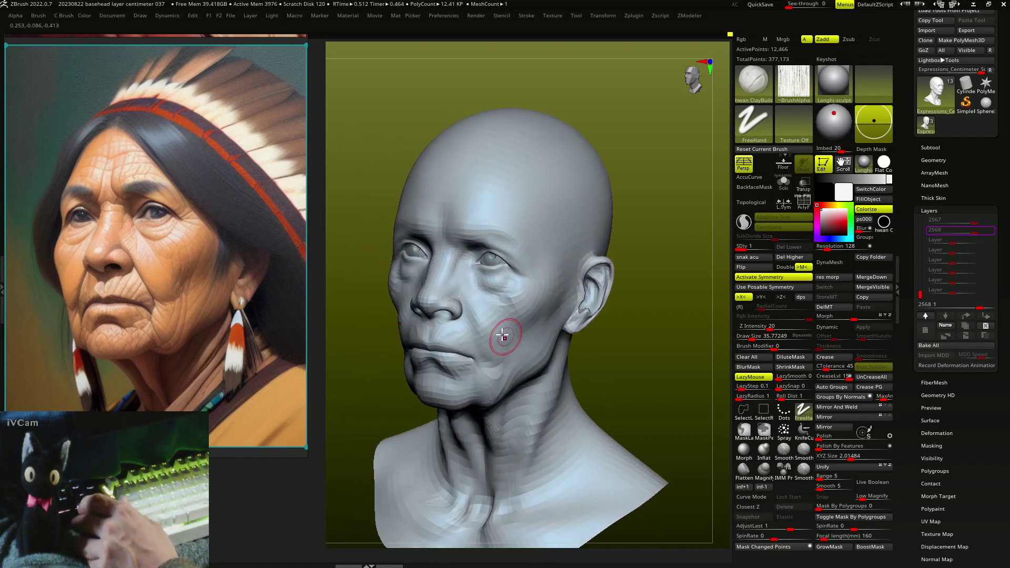
Shape the mouth corners with the Move brush, then return to ClayBuildup
key("b")
key("m")
key("v")
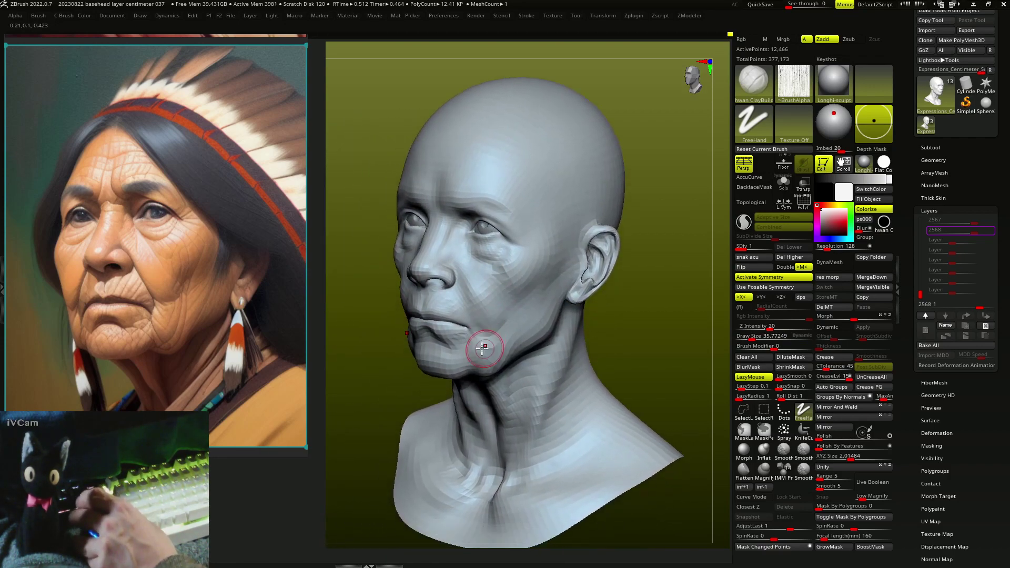
right_click_drag(480, 345, 415, 325, "ctrl")
key("bracketleft")
key("b")
key("c")
key("b")
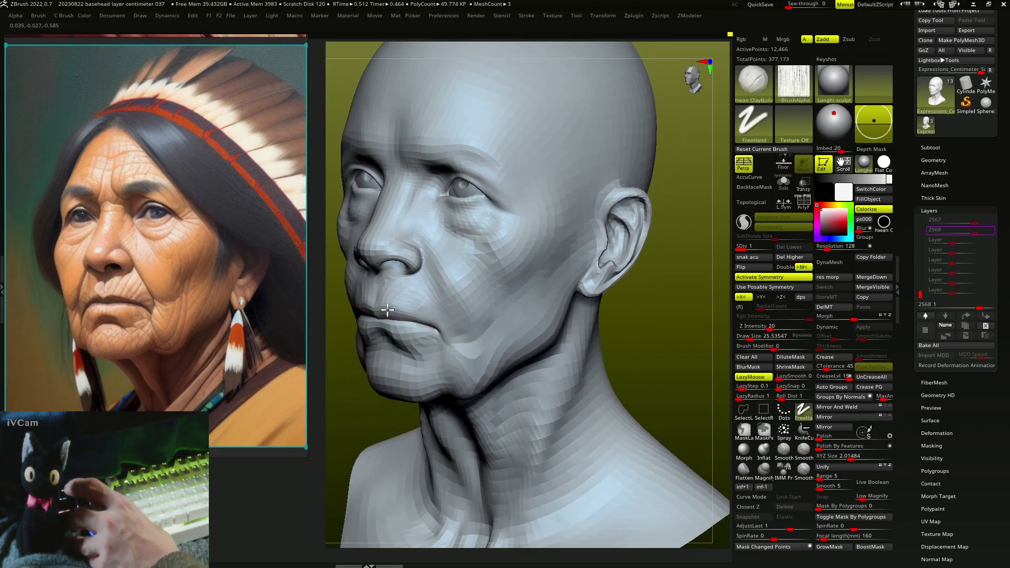
key("bracketright")
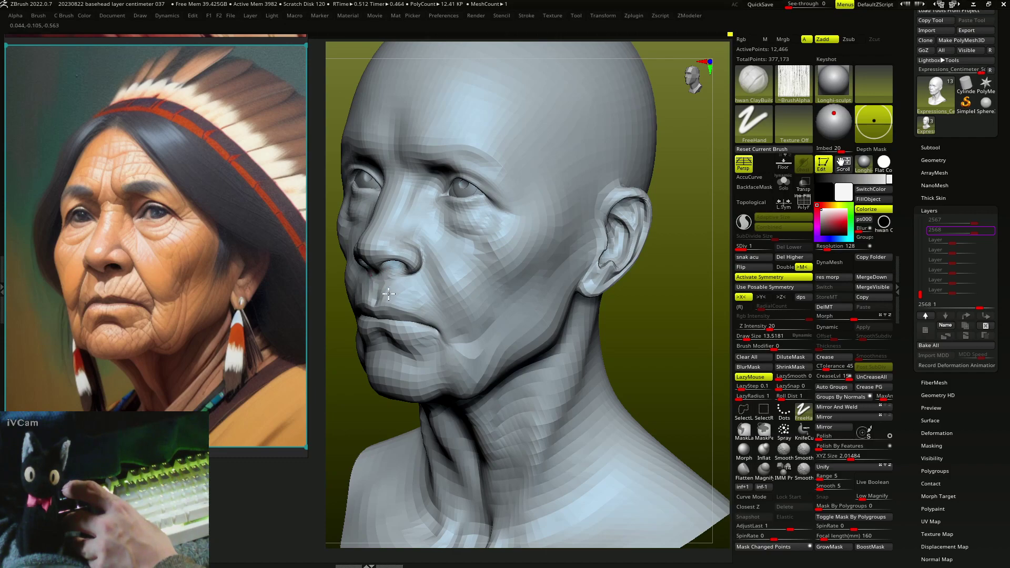
With a large Move brush, push the nose and cheek masses from front and three-quarter views
key("b")
key("m")
key("v")
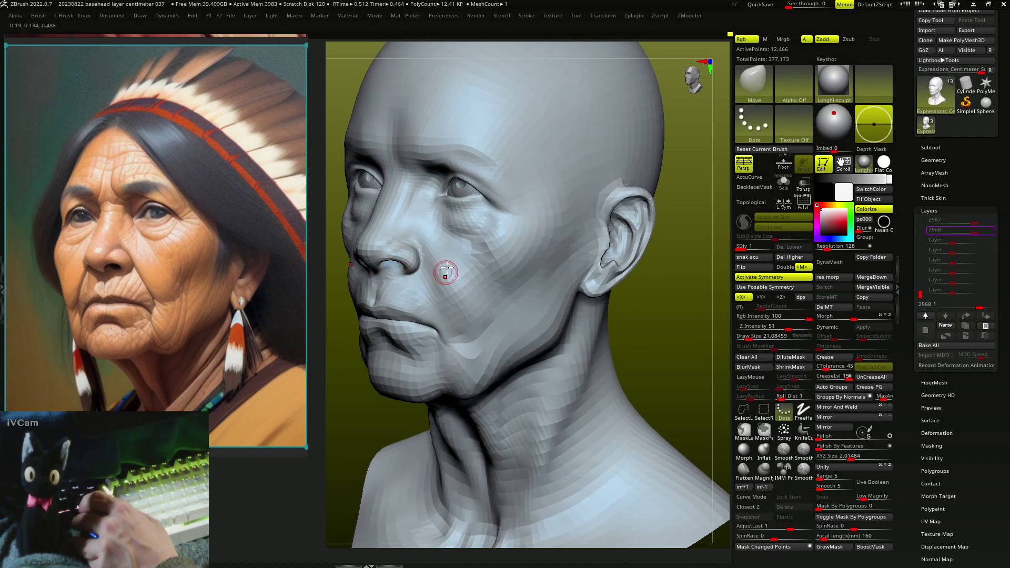
mouse_move(447, 273)
right_mouse_down()
mouse_move(509, 285)
mouse_move(422, 271)
mouse_move(424, 315)
mouse_move(469, 342)
mouse_move(447, 361)
mouse_move(435, 342)
mouse_move(438, 363)
mouse_move(462, 339)
mouse_move(518, 349)
mouse_move(485, 357)
mouse_move(515, 354)
mouse_move(515, 334)
mouse_move(519, 369)
mouse_move(500, 304)
mouse_move(512, 300)
right_mouse_up()
mouse_move(513, 317)
right_mouse_down()
mouse_move(597, 325)
mouse_move(555, 361)
mouse_move(515, 331)
right_mouse_up()
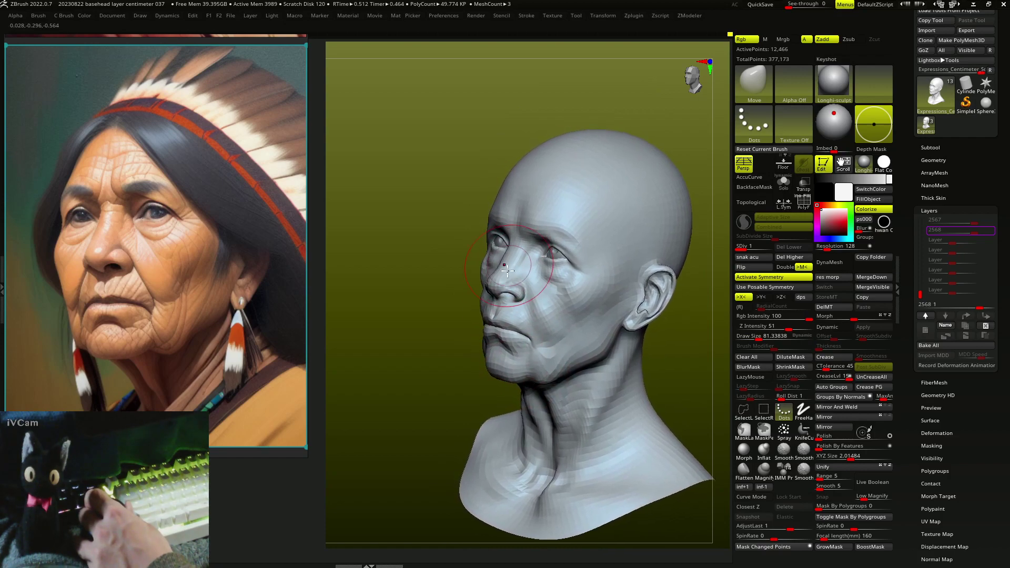
mouse_move(506, 271)
right_mouse_down()
mouse_move(552, 285)
mouse_move(519, 223)
mouse_move(525, 283)
mouse_move(572, 299)
mouse_move(532, 293)
mouse_move(557, 305)
right_mouse_up()
Sculpt extra cheek creases with the ClayBuildup brush, viewing the head from below
key("b")
key("c")
key("b")
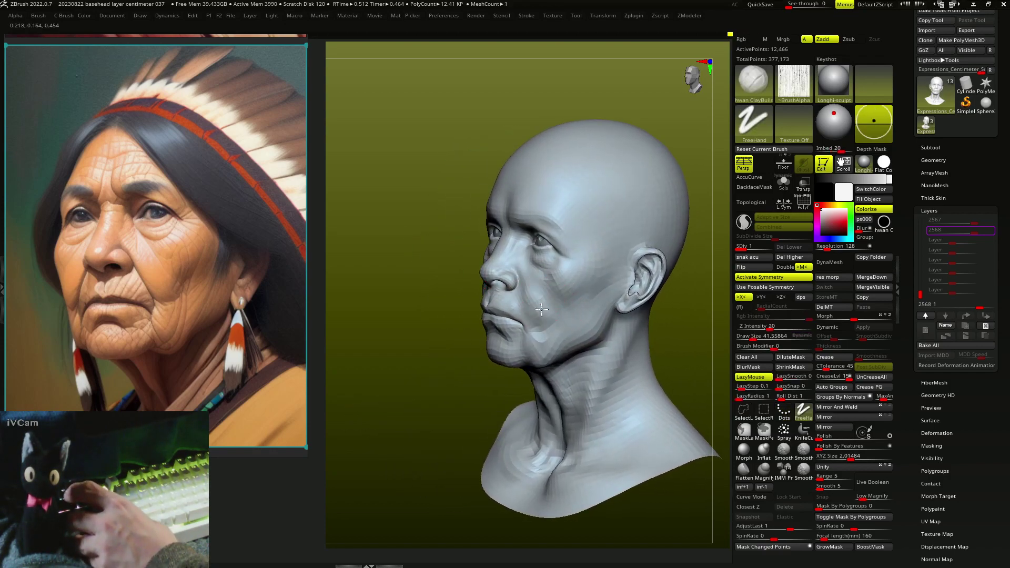
mouse_move(547, 338)
right_mouse_down()
mouse_move(537, 354)
mouse_move(548, 334)
mouse_move(538, 350)
mouse_move(542, 339)
mouse_move(520, 349)
mouse_move(552, 350)
mouse_move(559, 361)
mouse_move(547, 346)
mouse_move(523, 354)
mouse_move(532, 380)
mouse_move(523, 356)
mouse_move(501, 386)
mouse_move(570, 355)
mouse_move(566, 365)
mouse_move(552, 342)
mouse_move(560, 361)
mouse_move(544, 323)
mouse_move(541, 295)
mouse_move(558, 295)
mouse_move(534, 225)
mouse_move(518, 234)
mouse_move(519, 205)
mouse_move(478, 199)
mouse_move(515, 179)
mouse_move(514, 194)
mouse_move(491, 207)
mouse_move(528, 207)
mouse_move(469, 206)
right_mouse_up()
key("b")
Reshape the overall head with a large Move brush, checking it from the front
key("m")
key("v")
key("s")
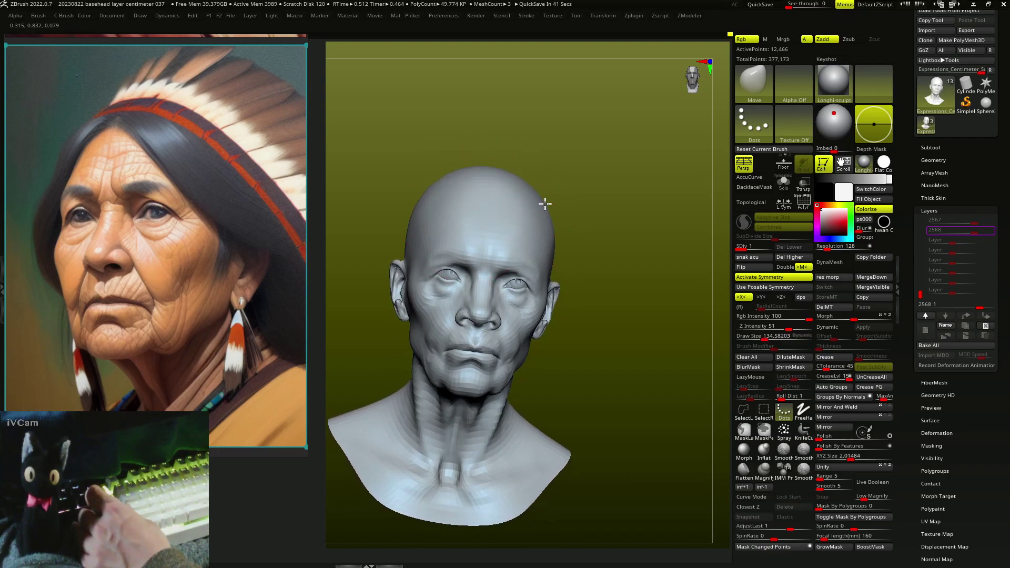
mouse_move(545, 204)
right_mouse_down()
mouse_move(485, 170)
mouse_move(650, 317)
mouse_move(656, 338)
mouse_move(659, 329)
right_mouse_up()
Briefly make the wide1 subtool active and bring up its move gizmo
key("1")
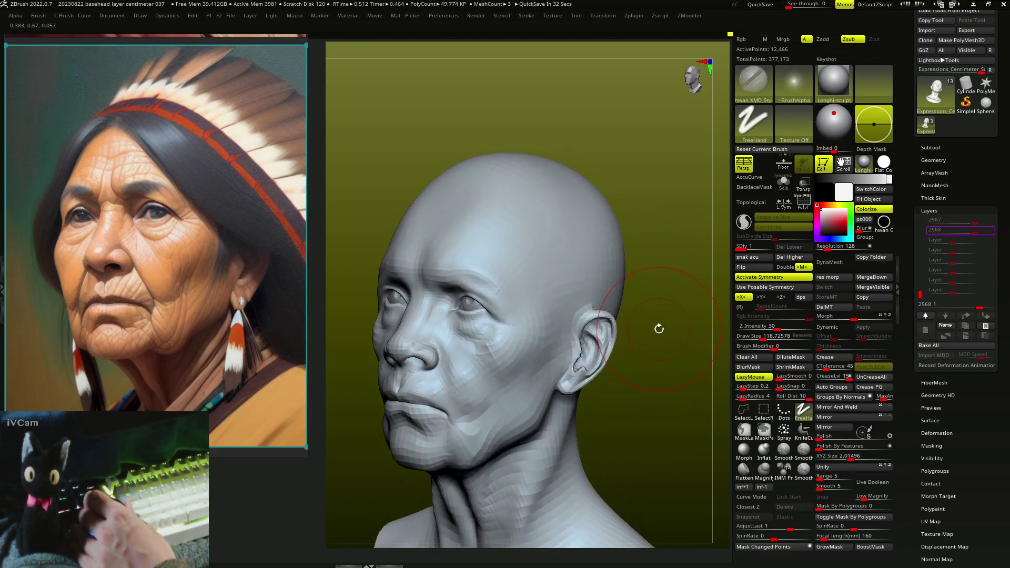
key("1")
left_click(463, 271, "alt")
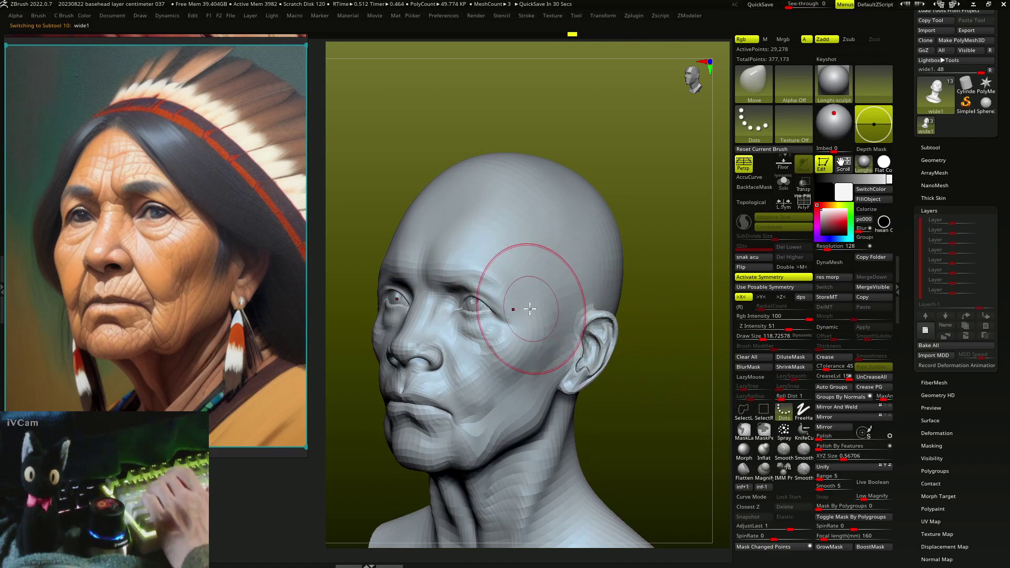
key("w")
Reselect the head subtool in sculpt mode and push the eye and cheek forms
key("q")
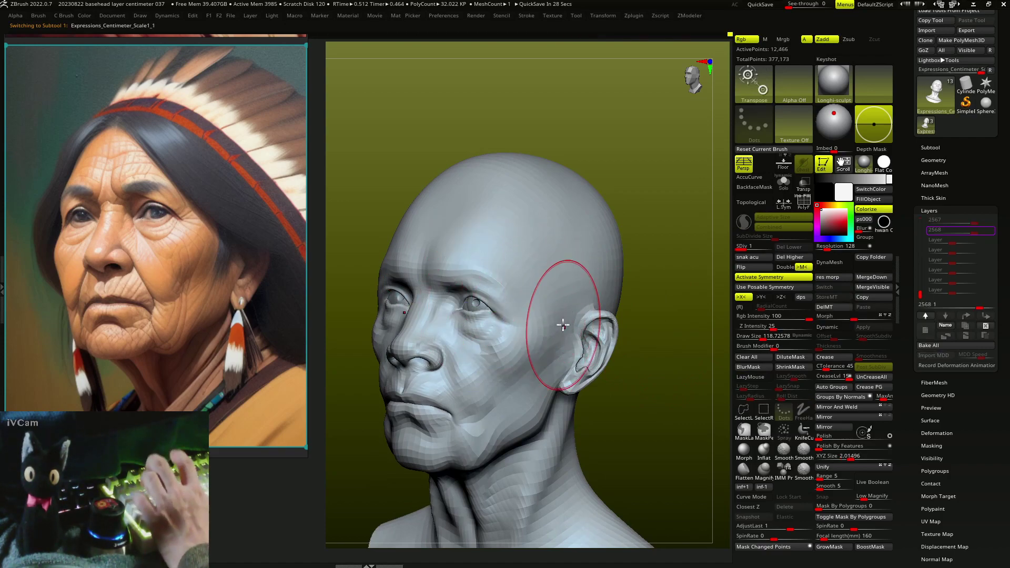
right_click_drag(564, 327, 597, 270)
left_click(531, 303, "alt")
mouse_move(531, 303)
right_mouse_down("ctrl")
mouse_move(573, 318)
mouse_move(448, 247)
mouse_move(480, 298)
mouse_move(451, 310)
mouse_move(450, 282)
mouse_move(420, 280)
mouse_move(483, 296)
mouse_move(480, 279)
mouse_move(494, 278)
mouse_move(473, 300)
mouse_move(479, 289)
mouse_move(506, 310)
mouse_move(680, 284)
right_mouse_up("ctrl")
Subdivide the head one level and carve creases into the eyelids with FreeHand Zsub
key("d")
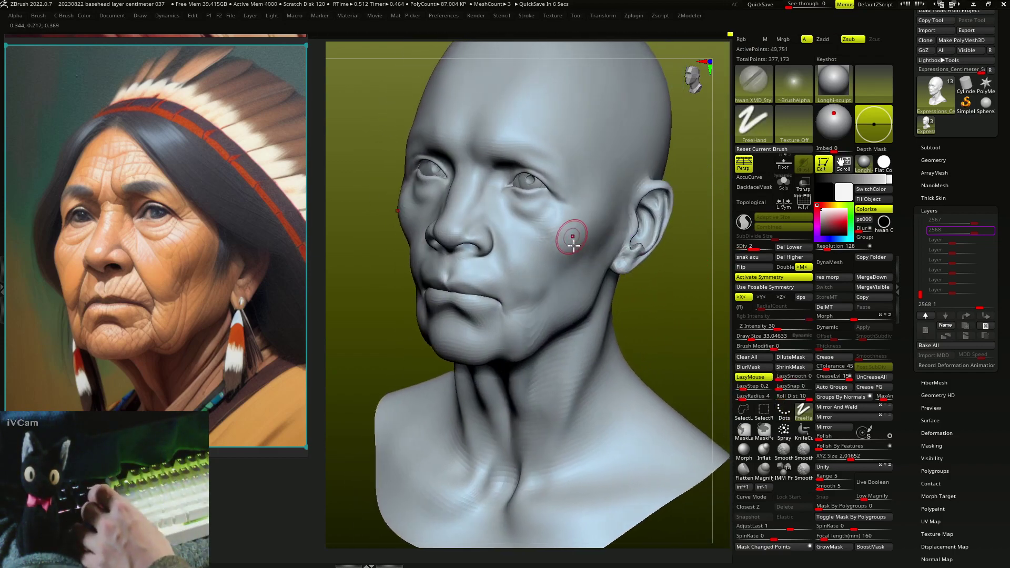
mouse_move(572, 243)
right_mouse_down()
mouse_move(518, 270)
mouse_move(505, 304)
mouse_move(508, 277)
right_mouse_up()
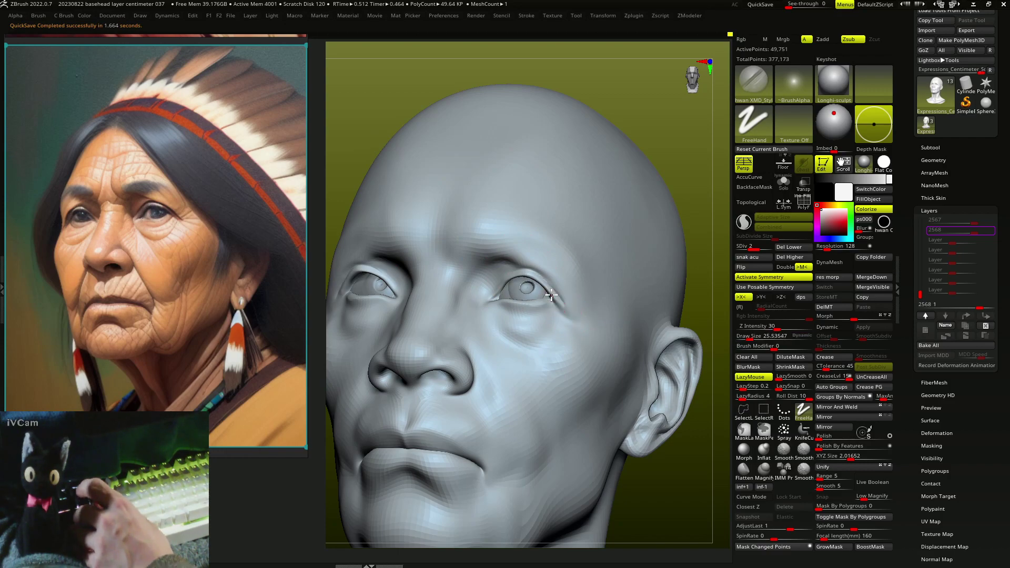
right_click_drag(558, 306, 559, 310)
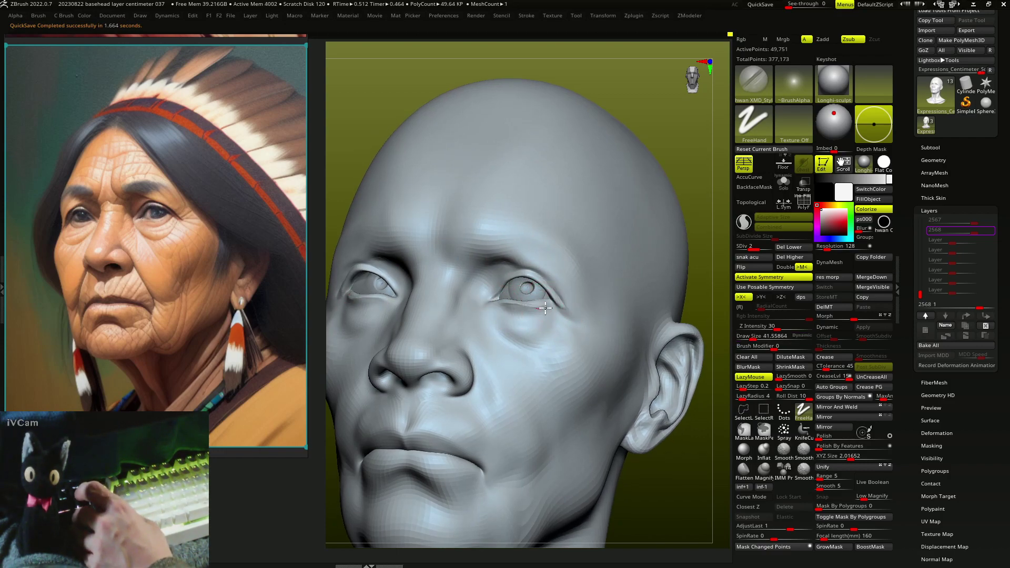
mouse_move(535, 317)
right_mouse_down()
mouse_move(510, 328)
mouse_move(556, 324)
mouse_move(481, 305)
mouse_move(529, 263)
mouse_move(520, 315)
right_mouse_up()
Pick the MaskPen brush and dismiss its masking note
key("b")
key("m")
key("p")
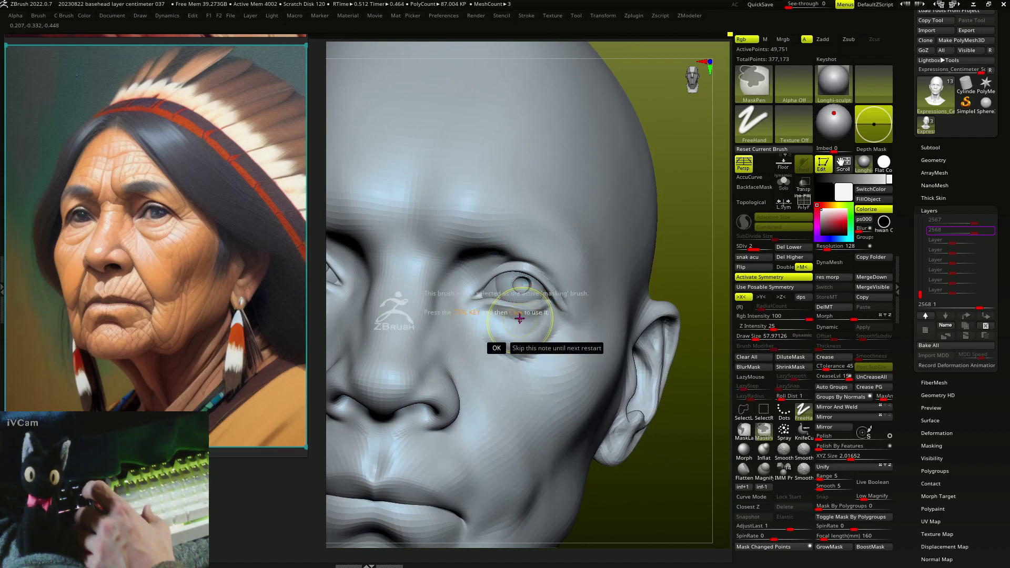
left_click(539, 348)
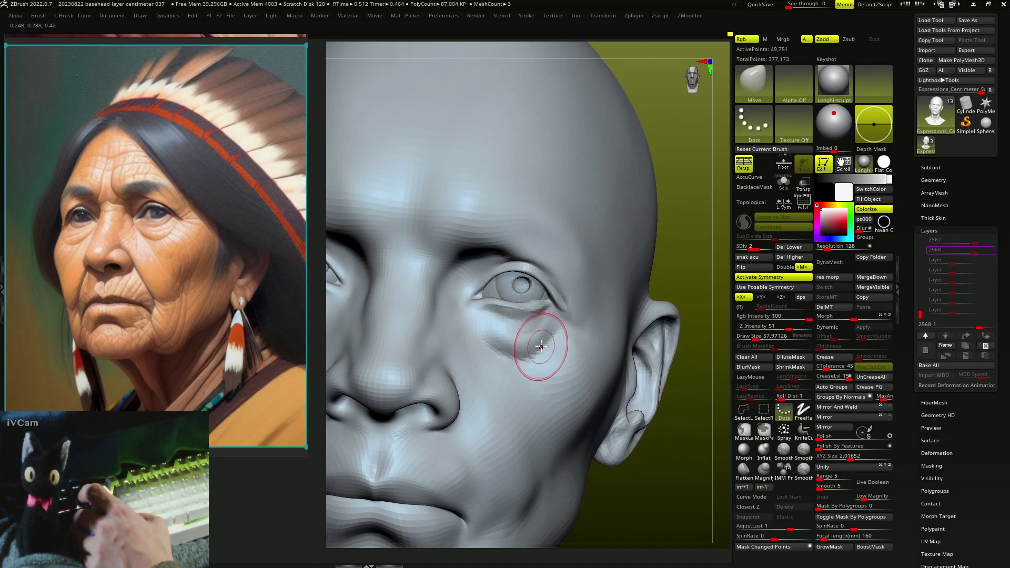
Build puffy bags beneath the eyes with the Standard brush
key("b")
key("s")
key("t")
mouse_move(530, 342)
right_mouse_down()
mouse_move(517, 269)
mouse_move(498, 262)
mouse_move(510, 252)
right_mouse_up()
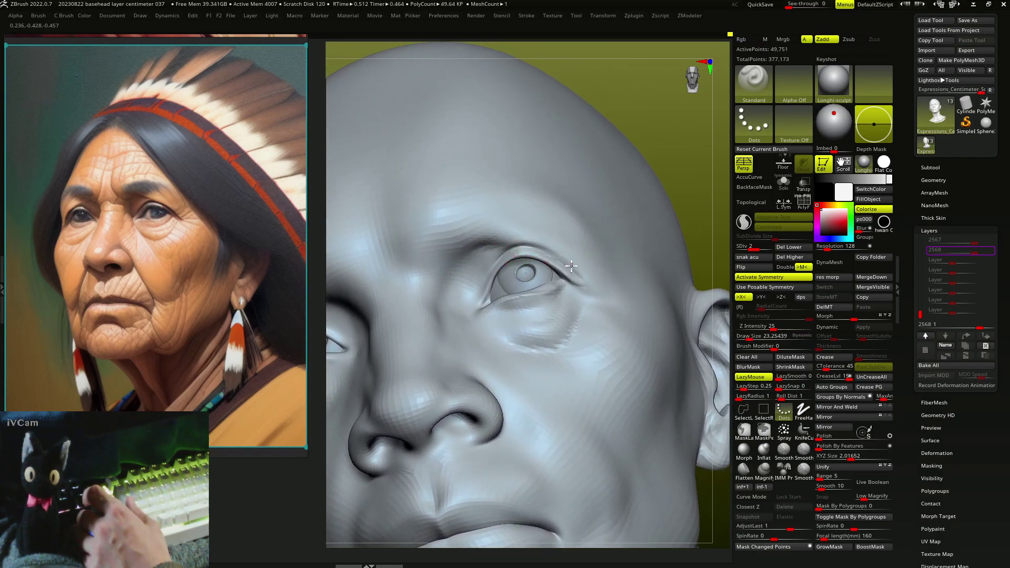
mouse_move(558, 263)
right_mouse_down()
mouse_move(499, 255)
mouse_move(536, 255)
mouse_move(491, 278)
mouse_move(513, 313)
mouse_move(527, 289)
mouse_move(550, 309)
right_mouse_up()
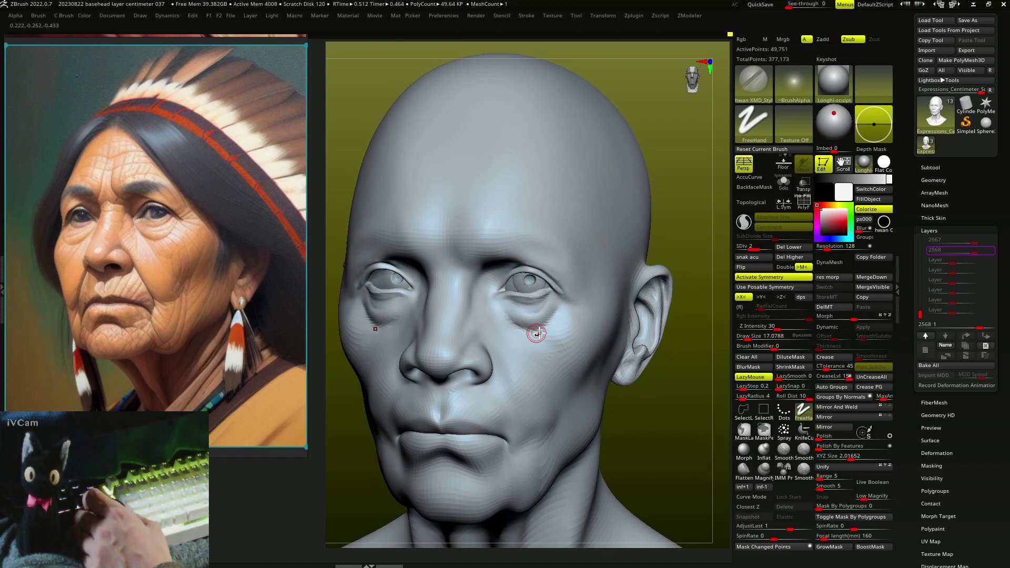
Widen the FreeHand Zsub brush and carve wrinkles around the cheeks and mouth
key("bracketright")
key("bracketright")
key("bracketright")
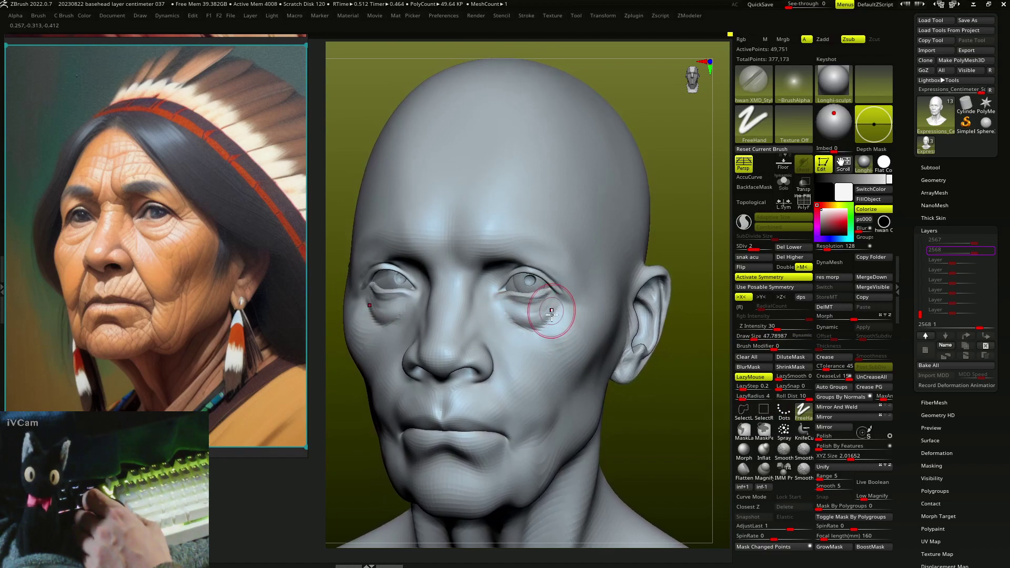
mouse_move(552, 299)
right_mouse_down()
mouse_move(549, 329)
mouse_move(566, 303)
right_mouse_up()
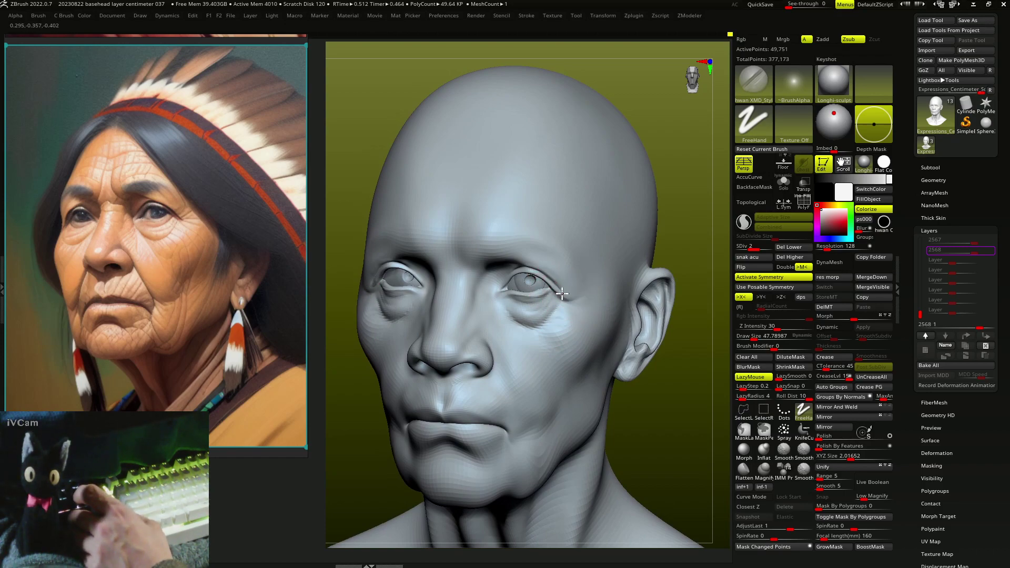
mouse_move(505, 283)
right_mouse_down()
mouse_move(473, 296)
mouse_move(473, 274)
mouse_move(449, 255)
mouse_move(480, 288)
mouse_move(482, 315)
mouse_move(494, 316)
mouse_move(480, 305)
mouse_move(507, 311)
mouse_move(509, 355)
right_mouse_up()
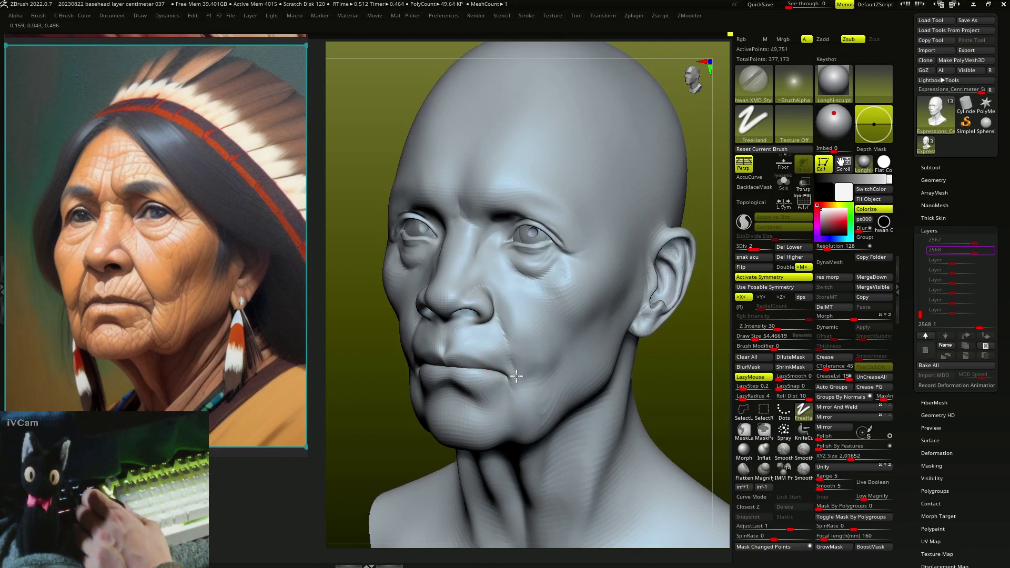
mouse_move(514, 383)
right_mouse_down("alt")
mouse_move(473, 274)
mouse_move(440, 255)
mouse_move(464, 290)
mouse_move(428, 280)
mouse_move(452, 294)
mouse_move(453, 309)
right_mouse_up("alt")
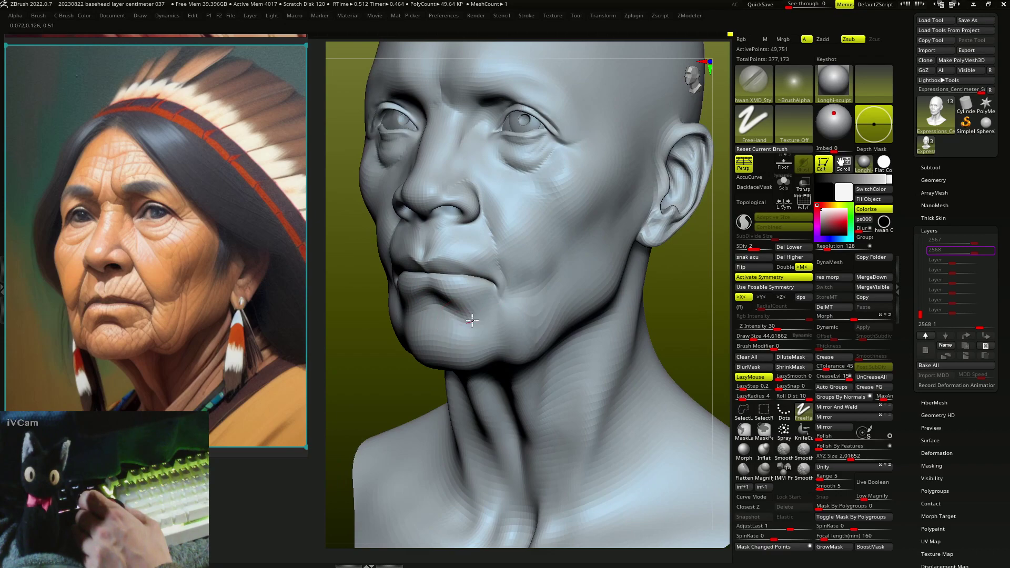
right_click_drag(507, 291, 493, 267)
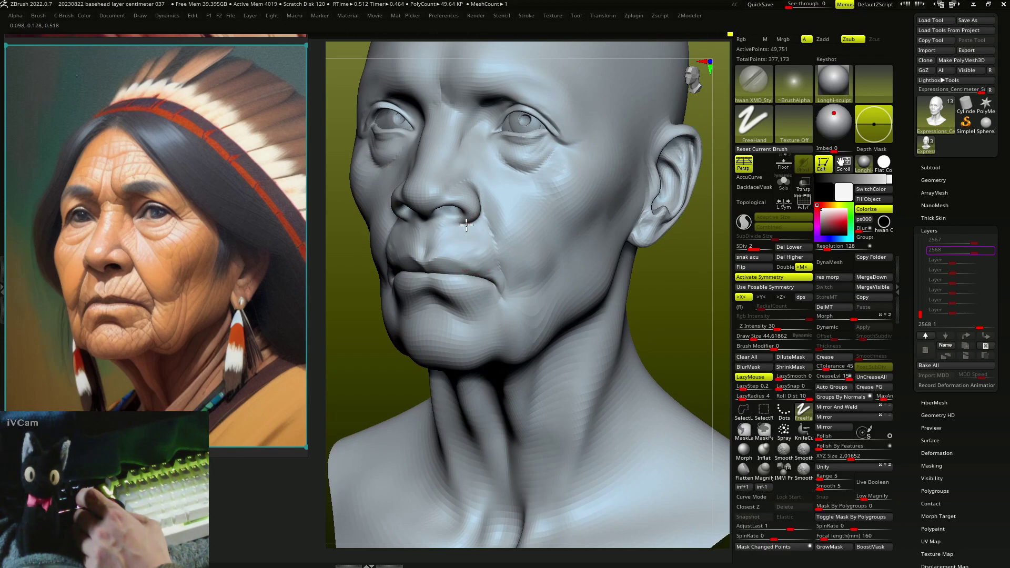
Reshape the jowls and neck with the Move brush from profile and below
key("b")
key("m")
key("v")
mouse_move(466, 225)
right_mouse_down()
mouse_move(474, 192)
mouse_move(467, 211)
mouse_move(553, 237)
mouse_move(591, 282)
mouse_move(562, 246)
right_mouse_up()
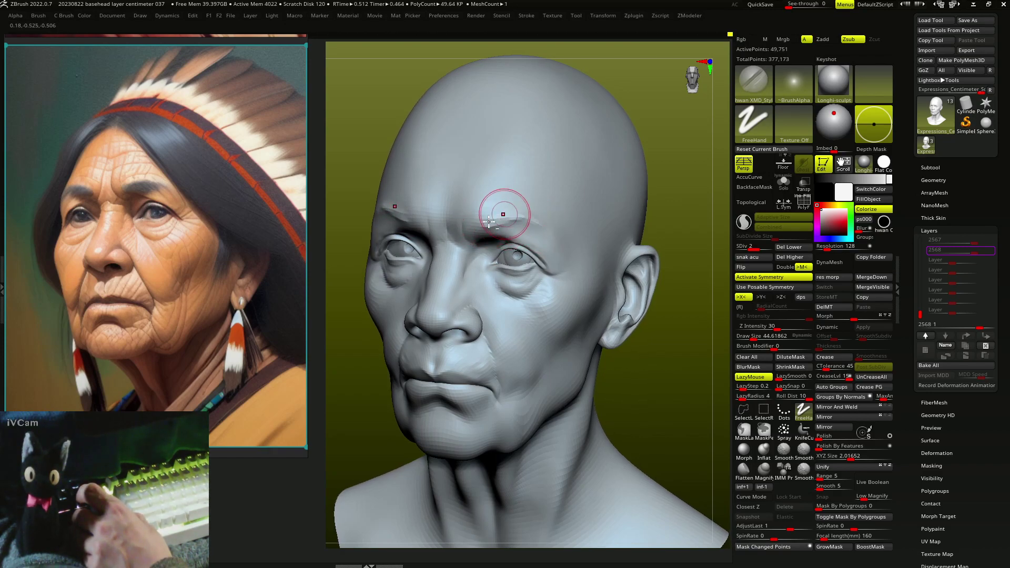
mouse_move(569, 231)
right_mouse_down()
mouse_move(597, 289)
mouse_move(497, 295)
mouse_move(451, 264)
mouse_move(463, 266)
mouse_move(454, 249)
mouse_move(451, 266)
mouse_move(518, 258)
right_mouse_up()
Enlarge the Move brush, drag the cheeks into sagging jowls, and subdivide to SDiv 3
key("bracketright")
key("bracketright")
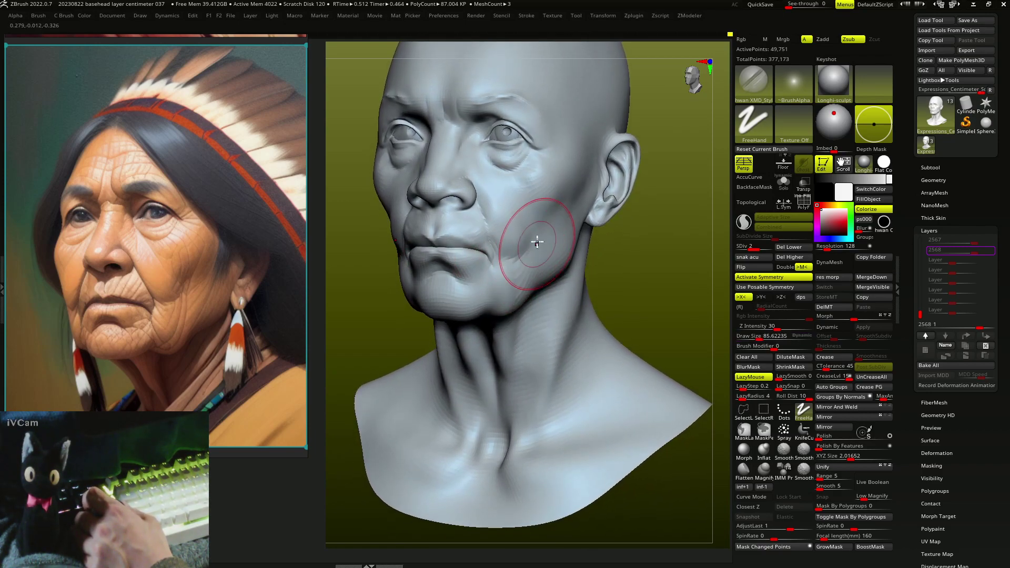
right_click_drag(532, 215, 546, 222)
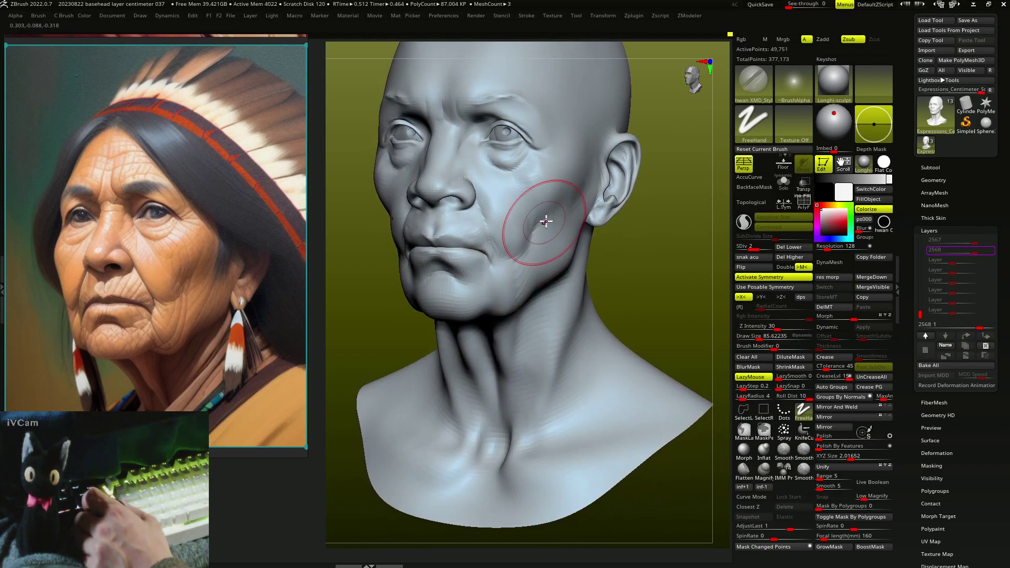
mouse_move(530, 259)
right_mouse_down()
mouse_move(519, 316)
mouse_move(481, 316)
mouse_move(485, 345)
mouse_move(492, 309)
mouse_move(526, 266)
mouse_move(524, 293)
mouse_move(539, 264)
mouse_move(496, 300)
mouse_move(510, 289)
mouse_move(644, 298)
mouse_move(638, 316)
mouse_move(475, 271)
mouse_move(443, 225)
right_mouse_up()
key("bracketright")
key("d")
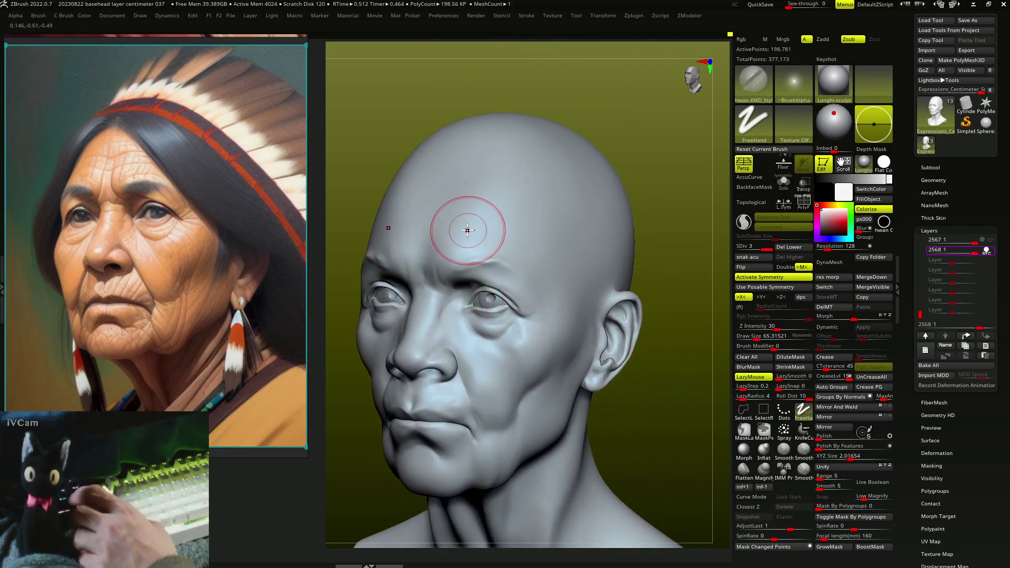
Add skin detail to the forehead and nose with the custom brush, then BPR render
key("2")
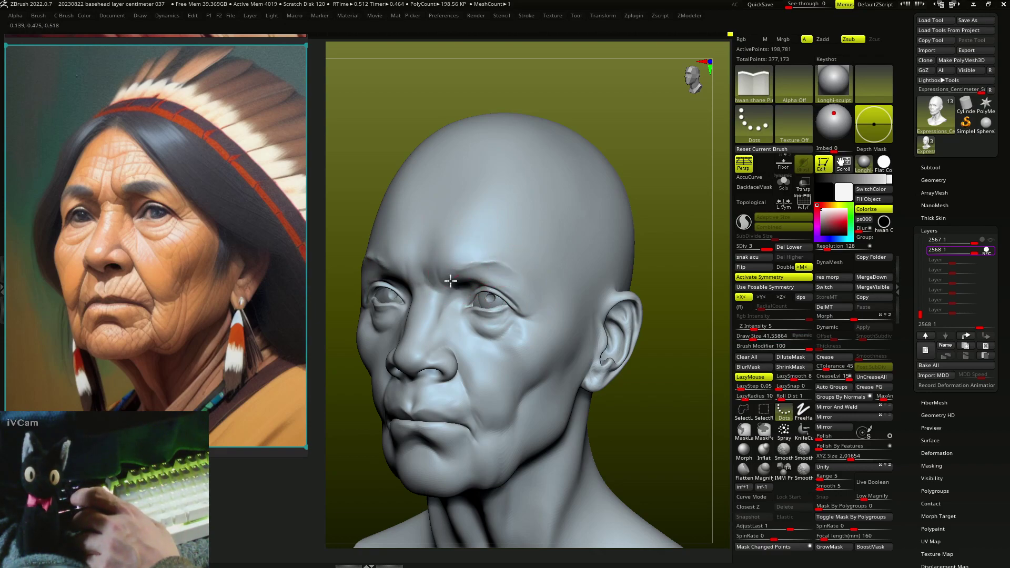
mouse_move(493, 256)
right_mouse_down()
mouse_move(485, 282)
mouse_move(510, 288)
mouse_move(444, 287)
right_mouse_up()
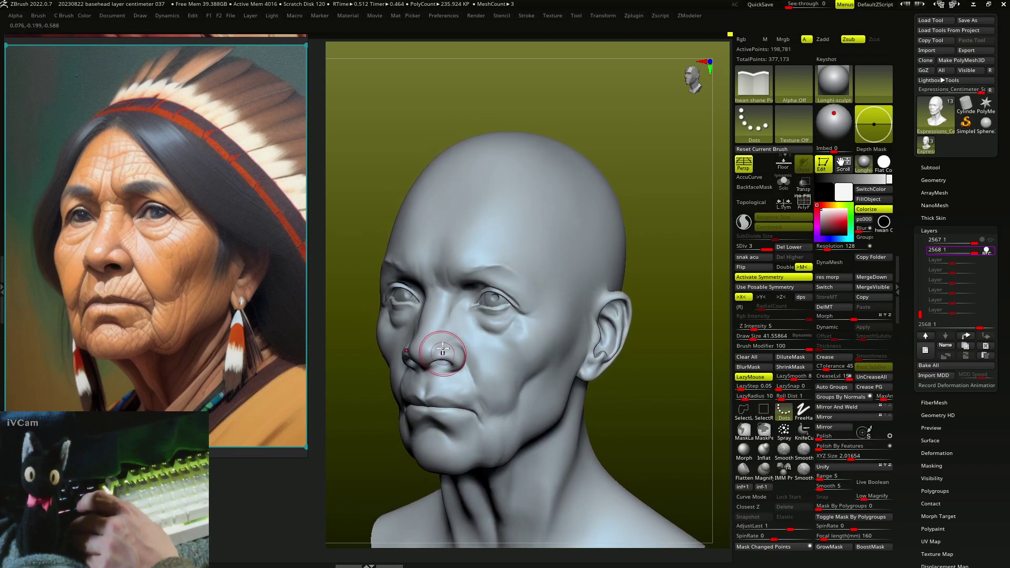
mouse_move(462, 349)
right_mouse_down()
mouse_move(469, 374)
mouse_move(482, 351)
mouse_move(485, 361)
mouse_move(519, 266)
mouse_move(496, 305)
mouse_move(666, 305)
right_mouse_up()
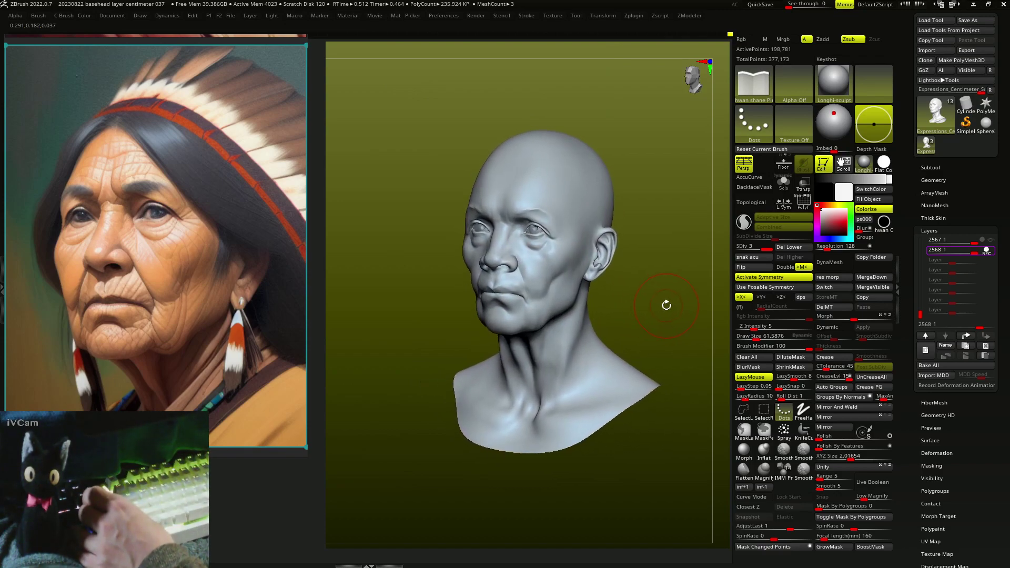
key("shift+r")
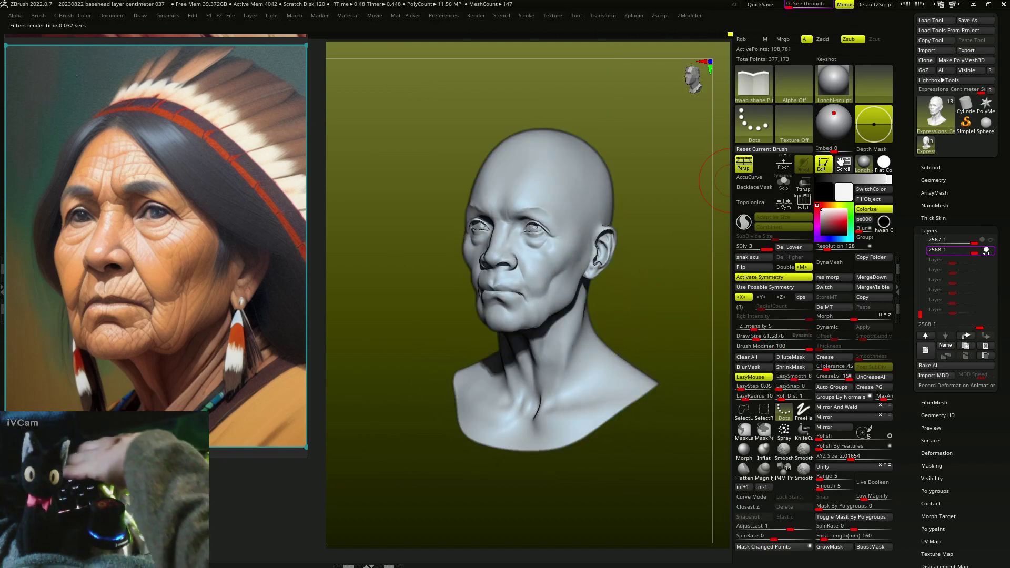